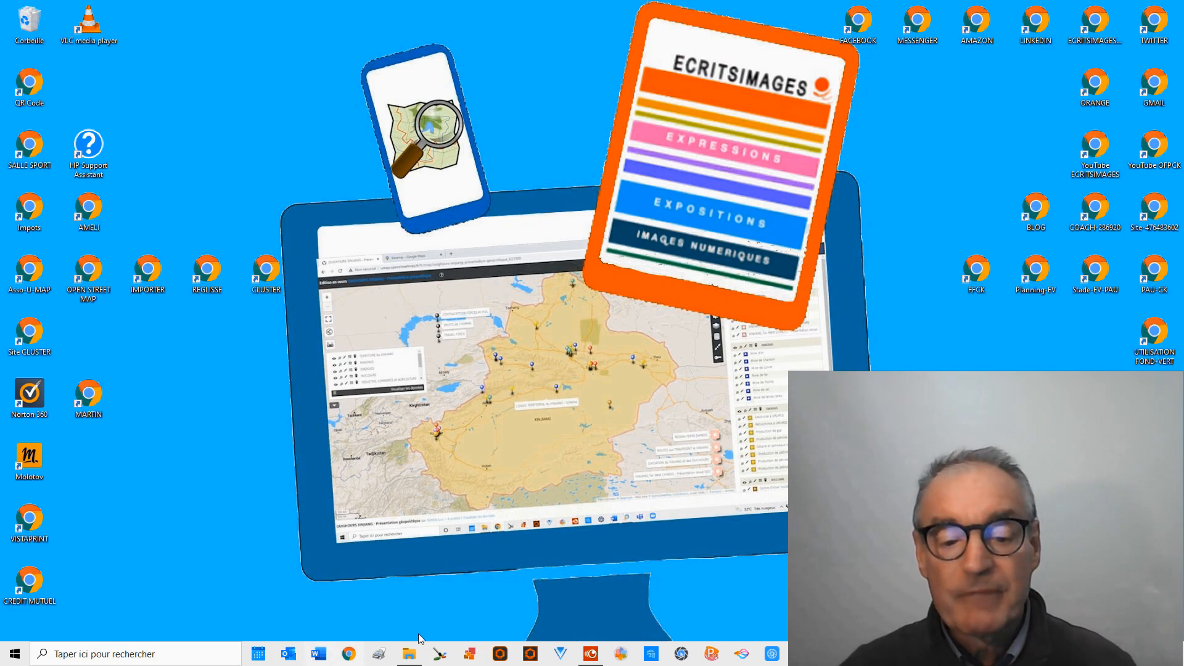
View the source clips in the FORMATION-VIDEO Cartes folder in File Explorer, and switch to Corel VideoStudio's editing workspace.
left_click(409, 654)
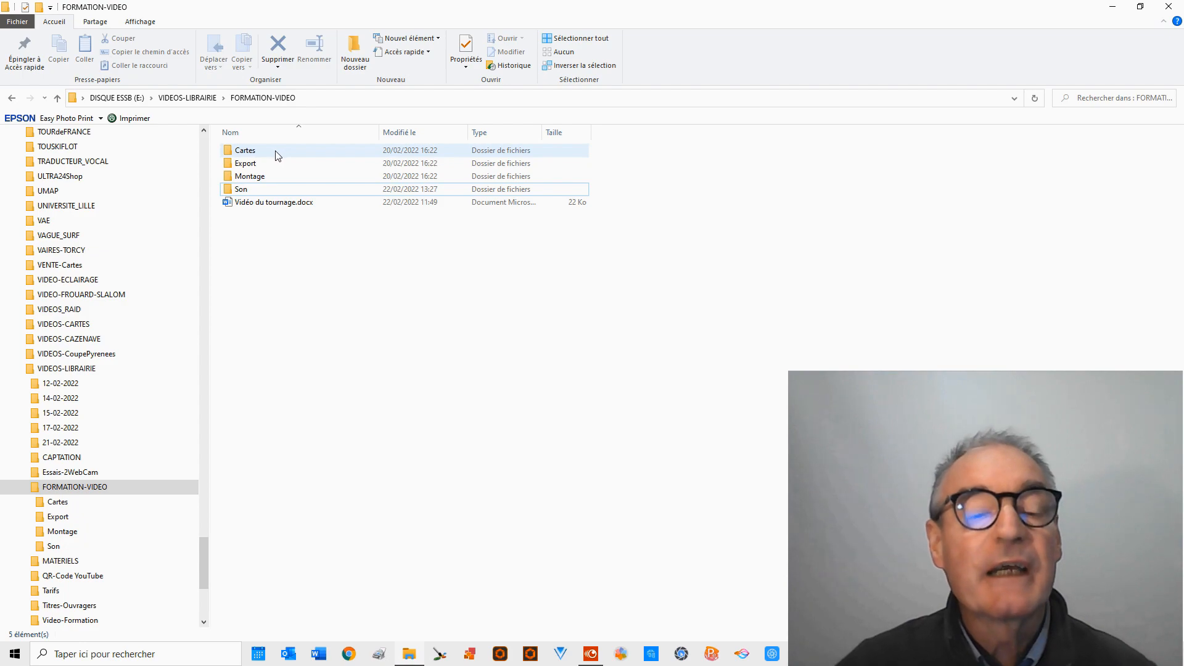
mouse_move(275, 156)
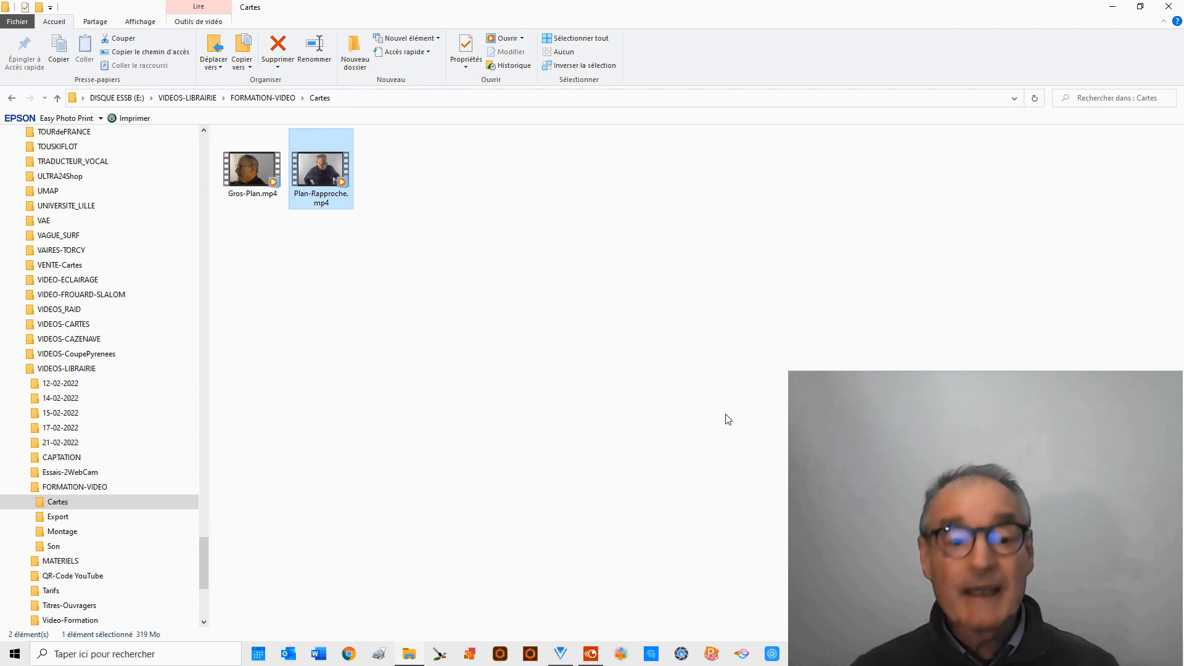
left_click(563, 656)
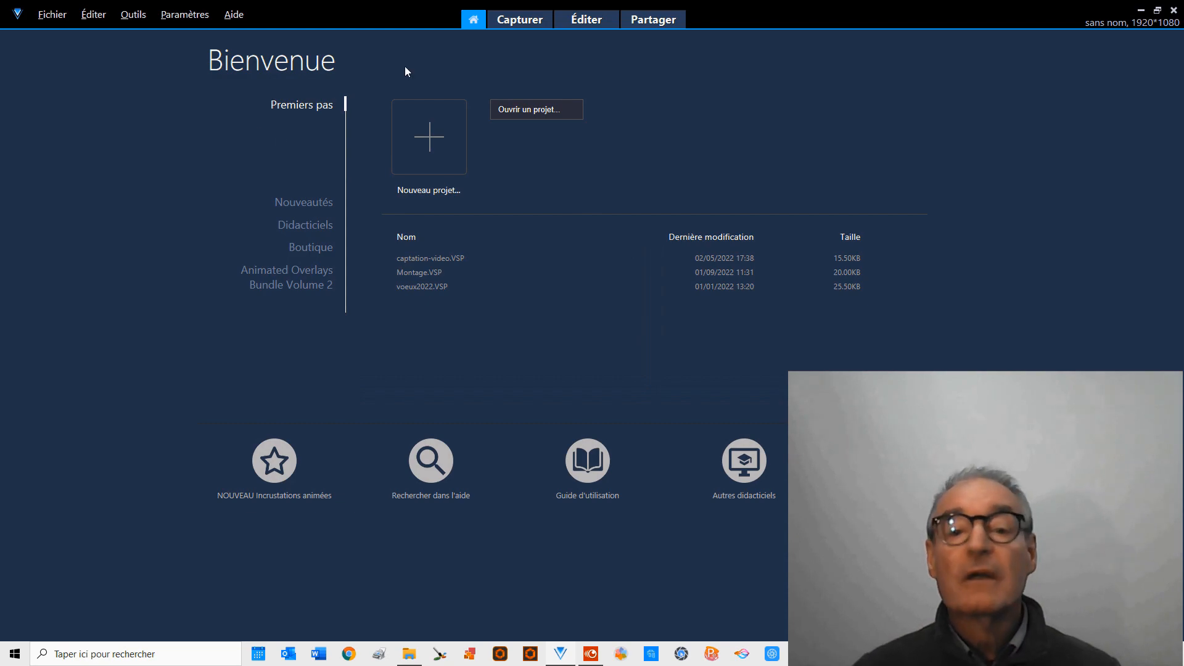
left_click(585, 20)
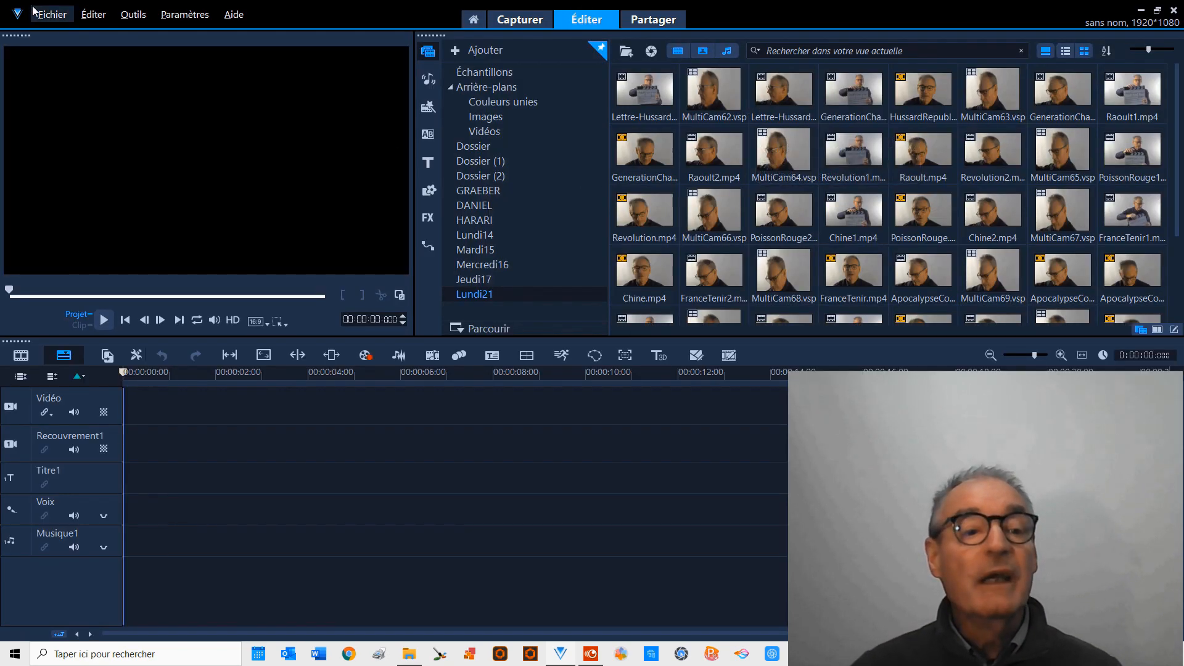
Insert the video Gros-Plan.mp4 from the VIDEOS-LIBRAIRIE\FORMATION-VIDEO\Cartes folder on drive E into the timeline.
left_click(51, 16)
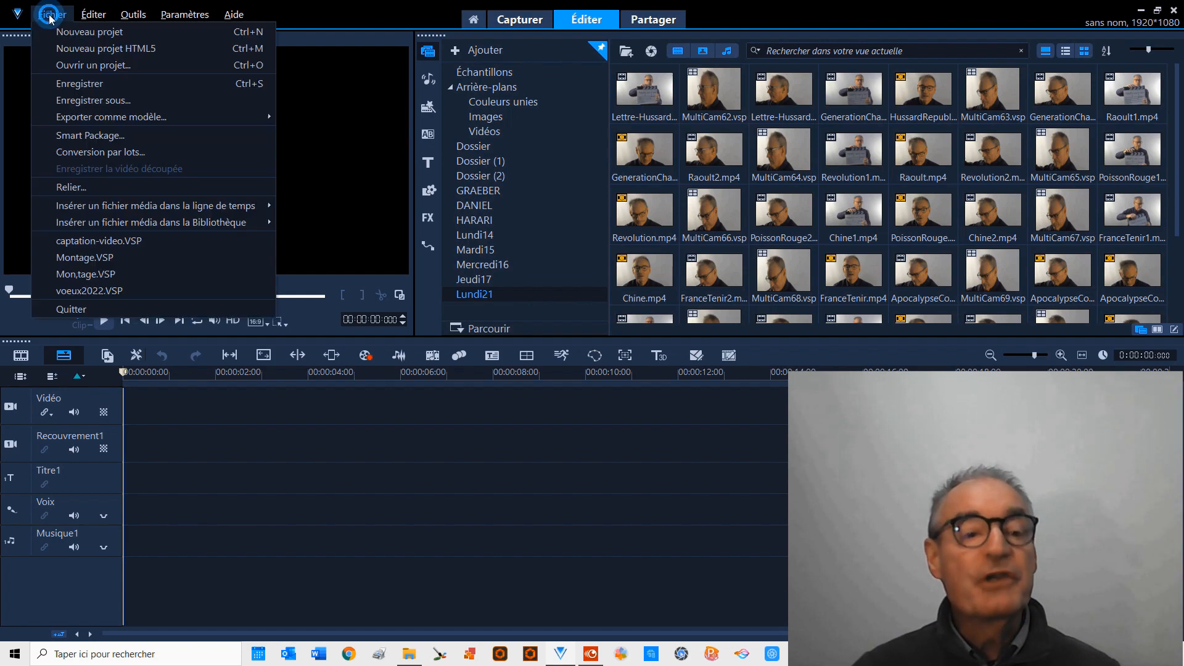
mouse_move(147, 208)
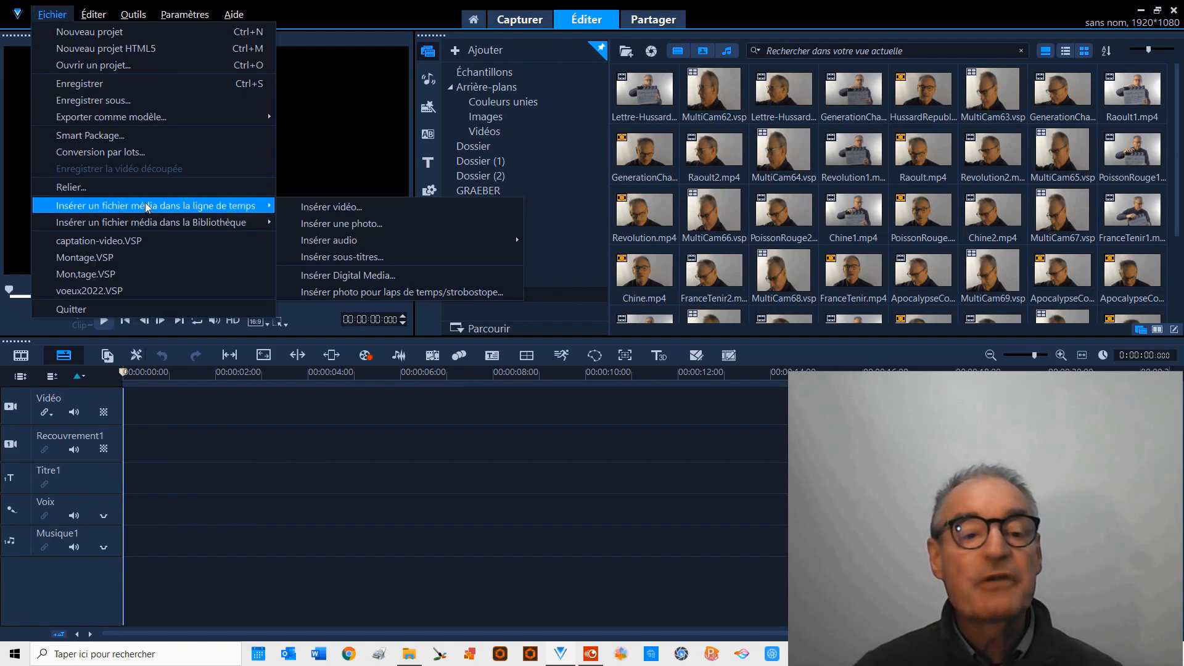
left_click(329, 209)
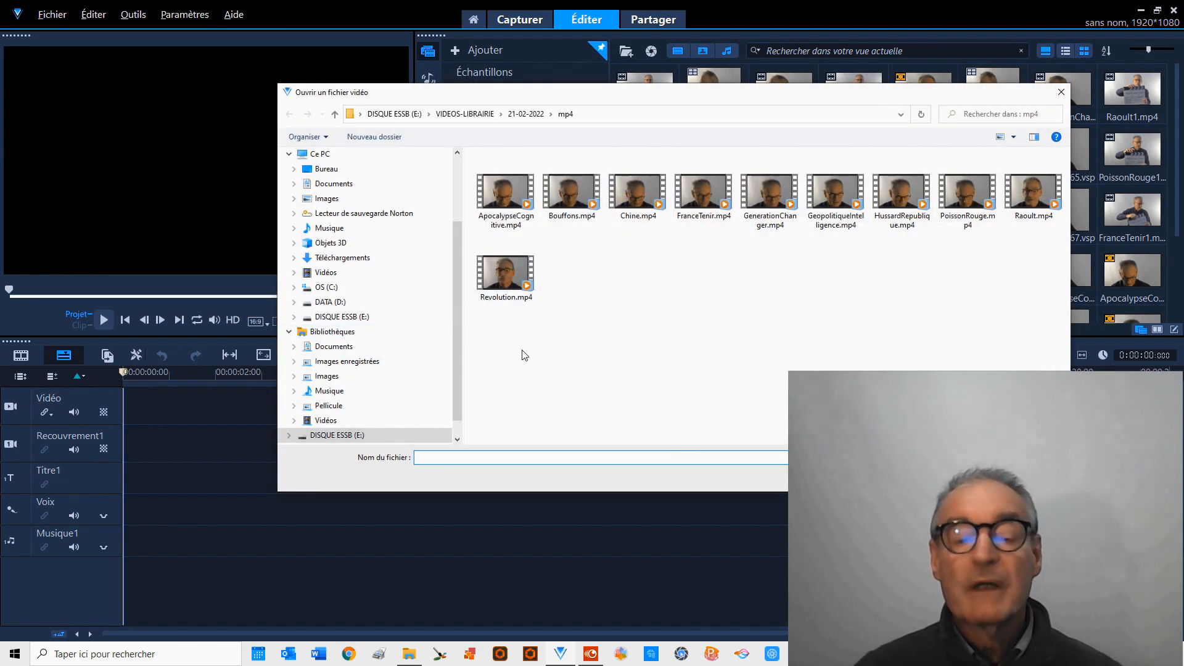
scroll(459, 327, "down", 1)
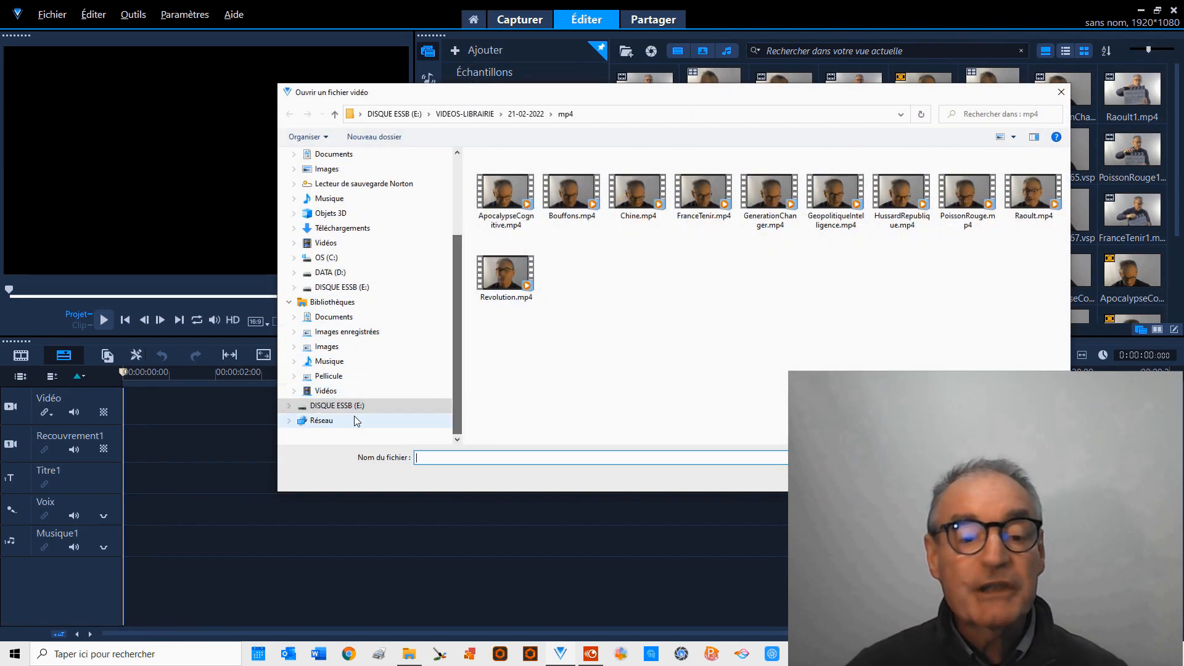
left_click(290, 407)
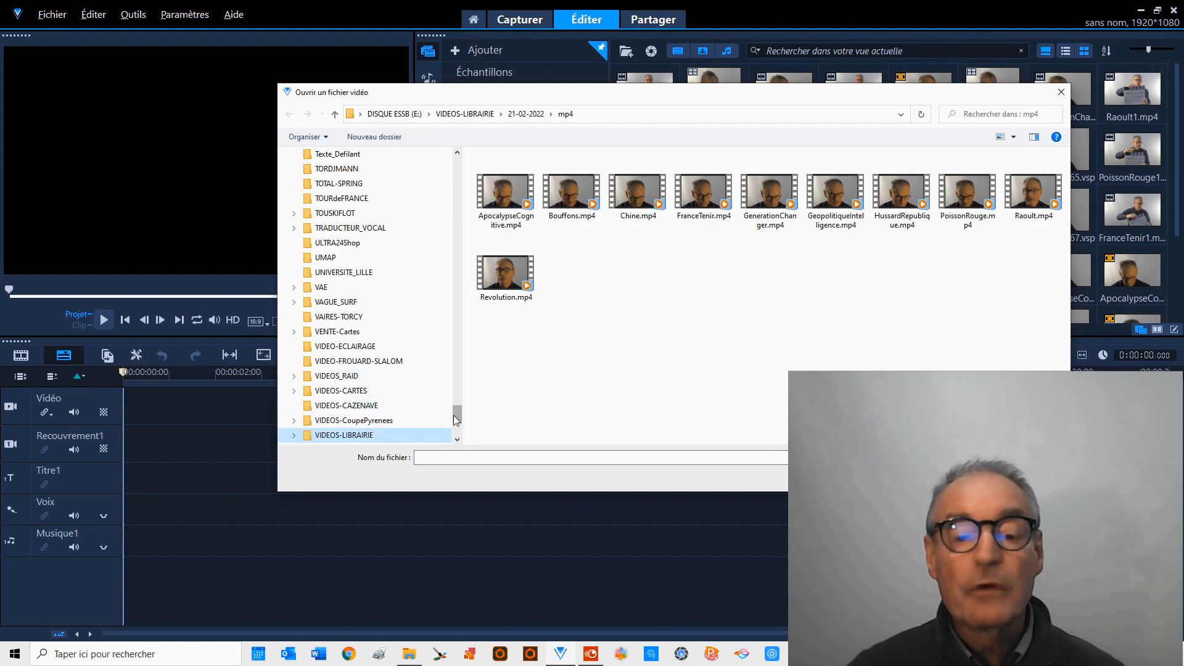
left_click_drag(458, 422, 456, 437)
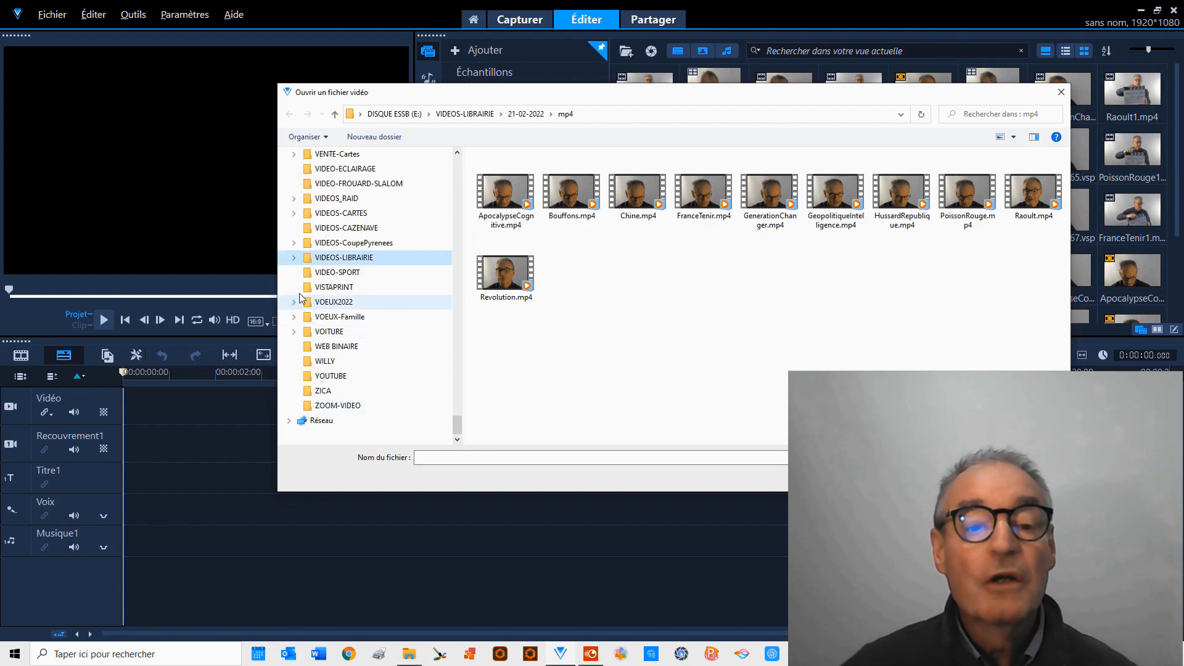
left_click(294, 257)
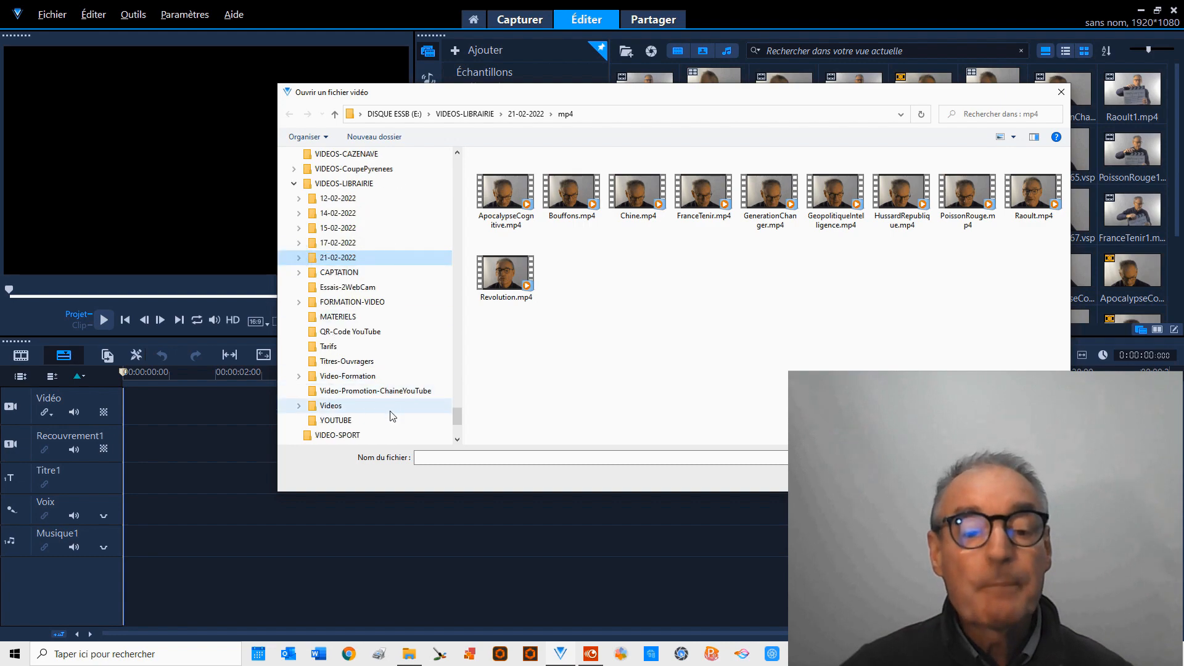
left_click(300, 302)
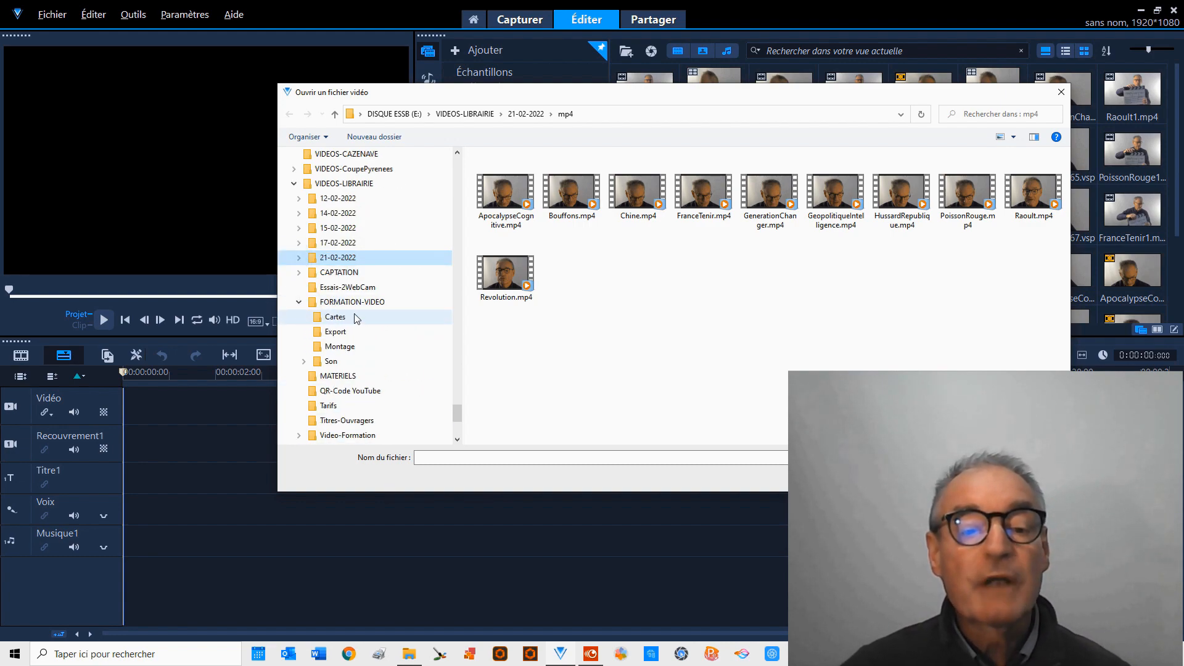
left_click(336, 318)
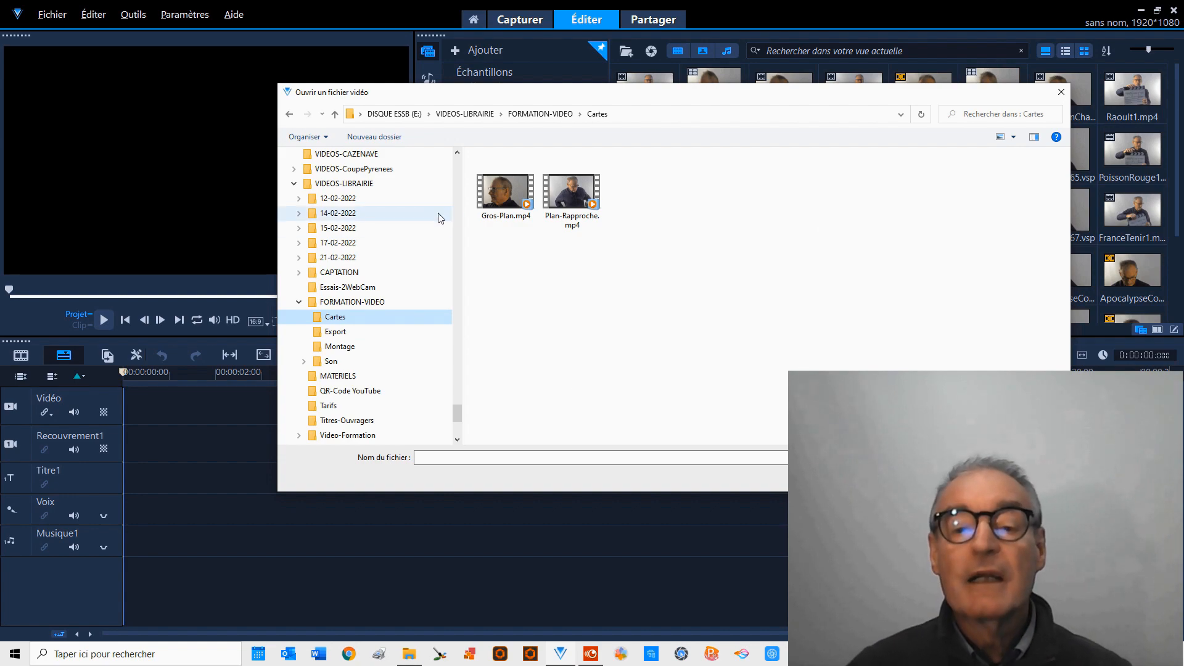
double_click(504, 204)
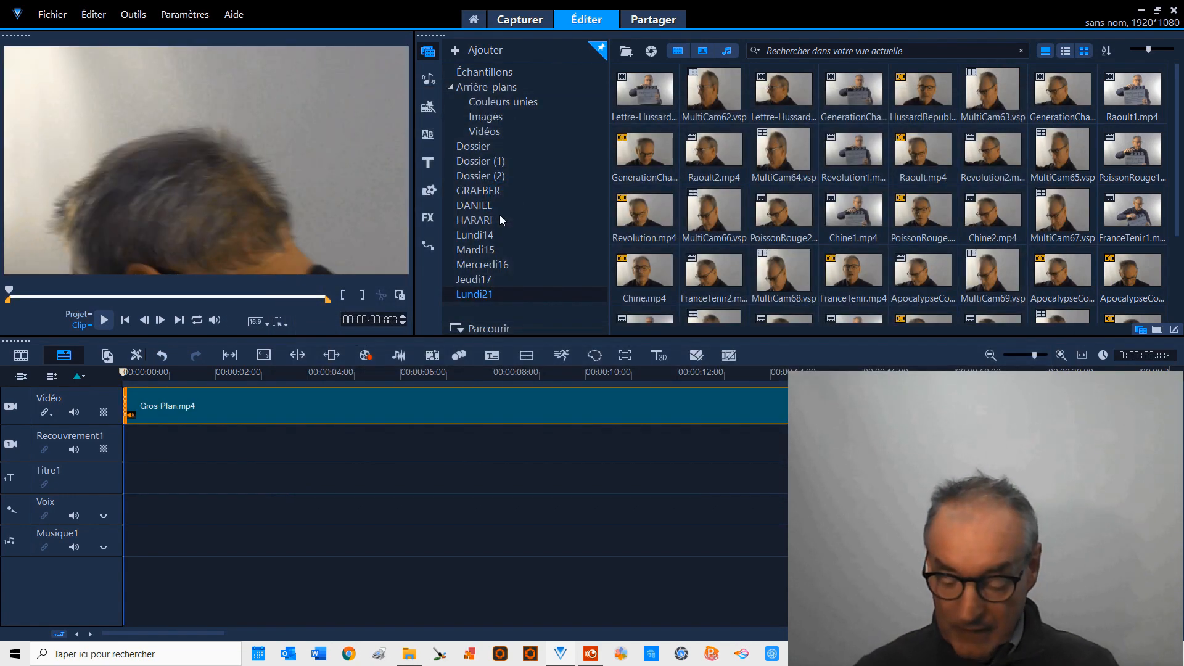
Play the Gros-Plan.mp4 clip to about 8 seconds, split it there and delete the part before the cut.
left_click(104, 320)
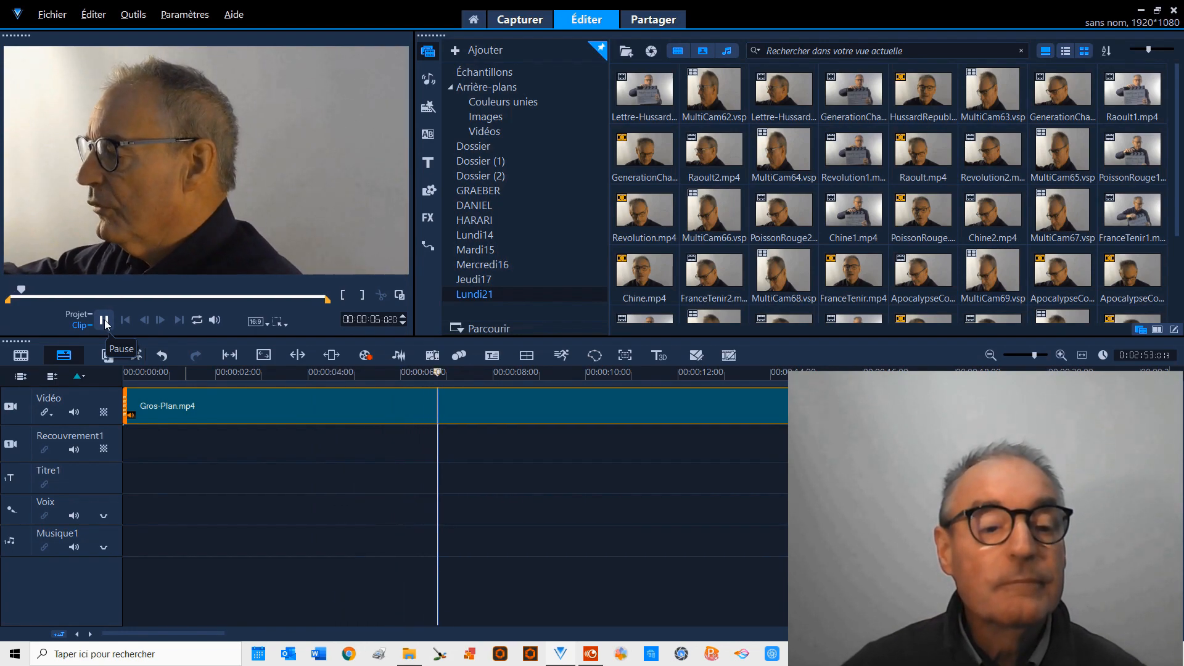
left_click(105, 320)
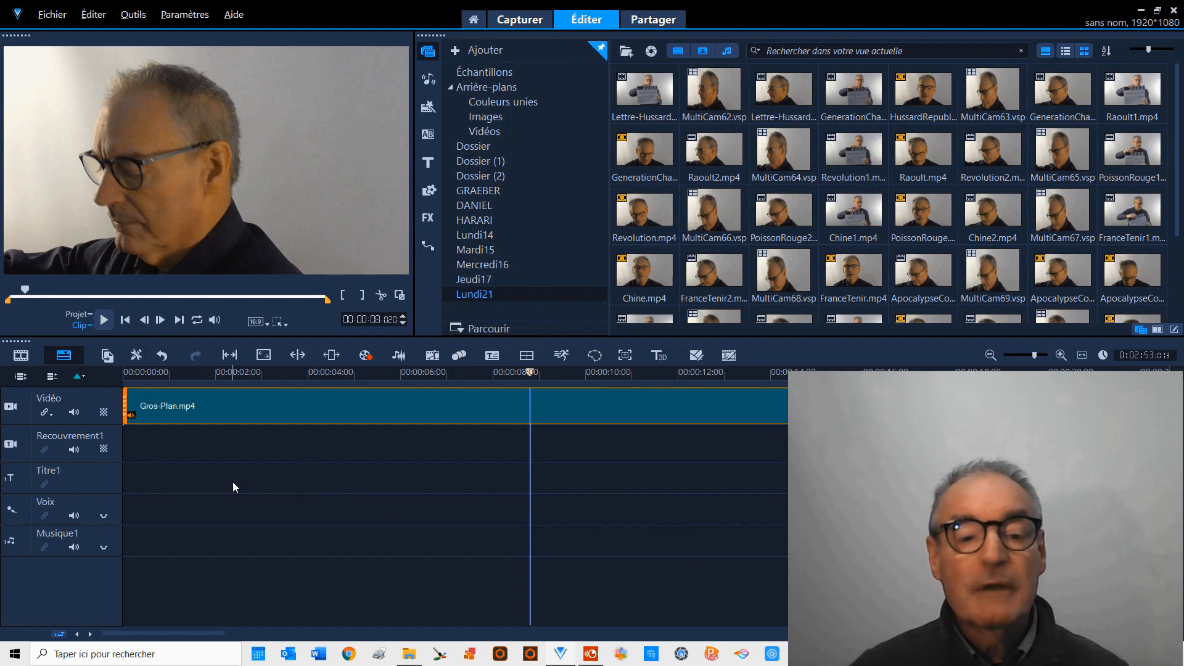
left_click(381, 296)
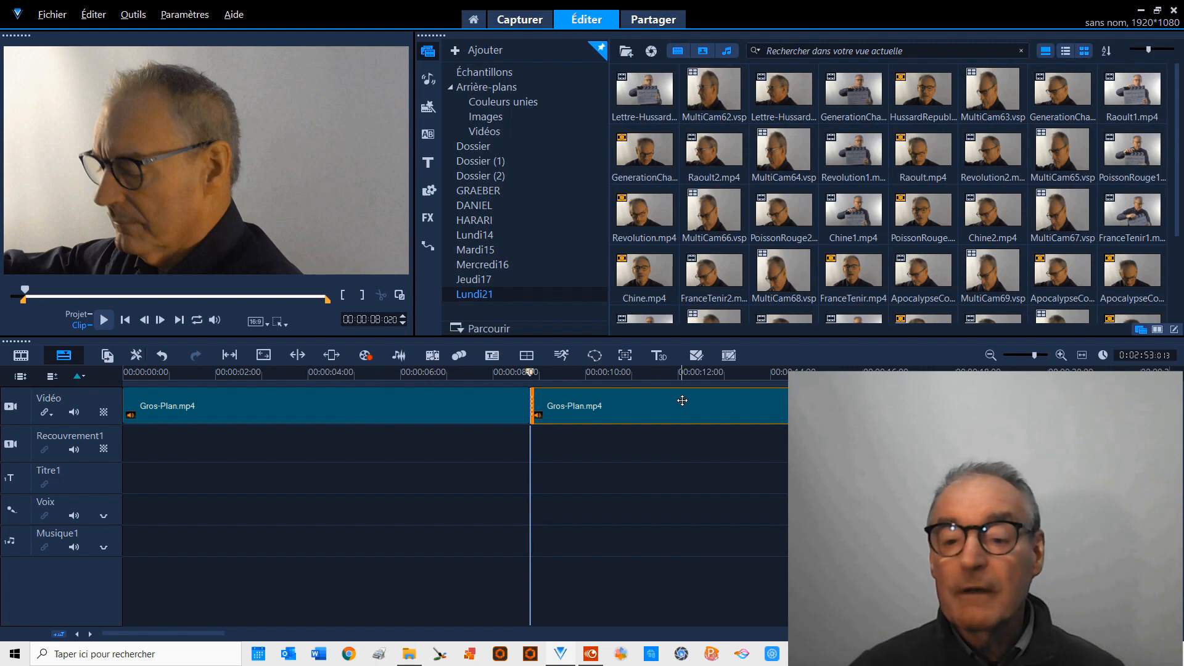
left_click(287, 403)
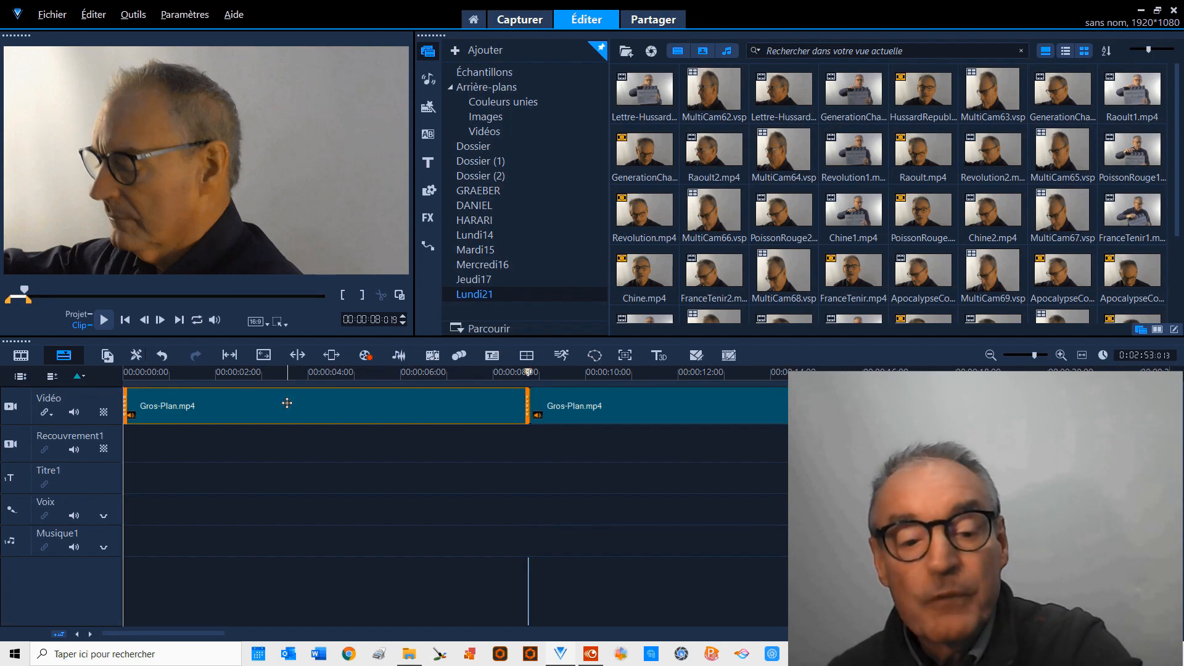
key("Delete")
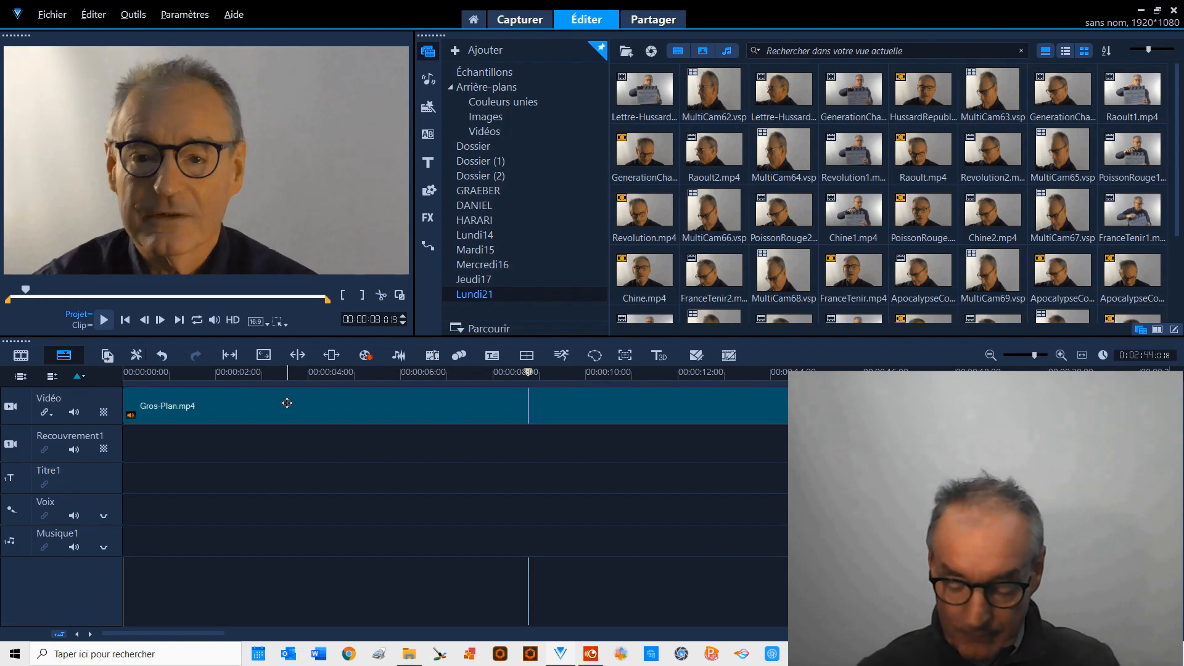
left_click(246, 405)
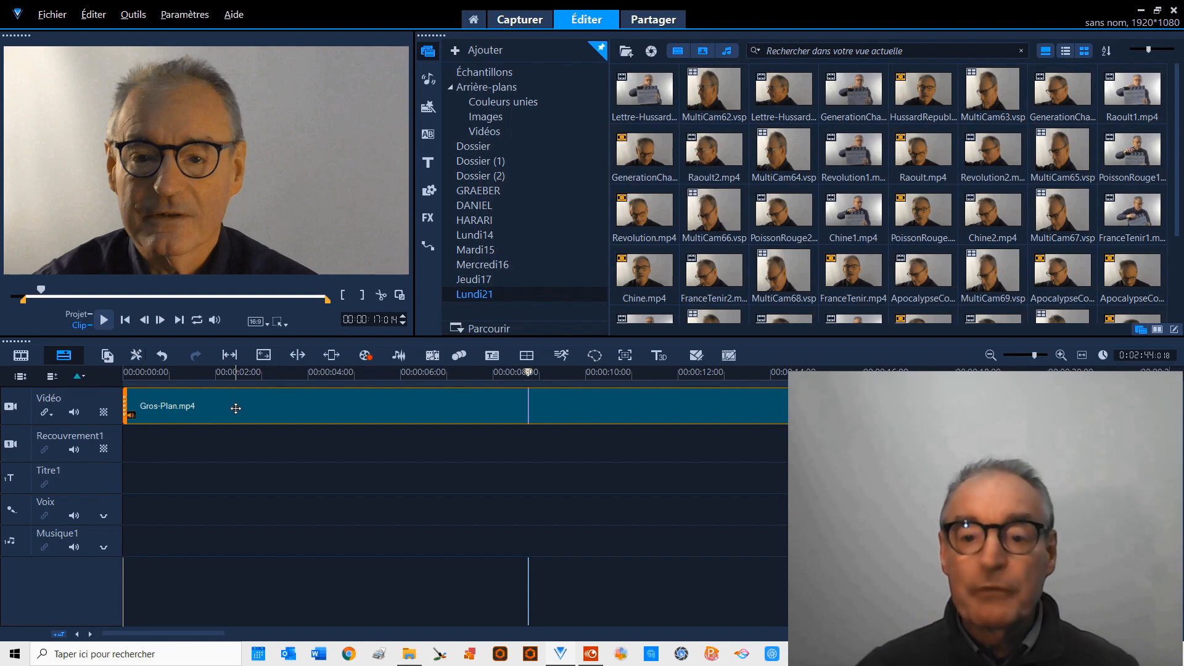
Set the MPEG-4 export's destination to the Montage folder inside VIDEOS-LIBRAIRIE\FORMATION-VIDEO.
left_click(652, 20)
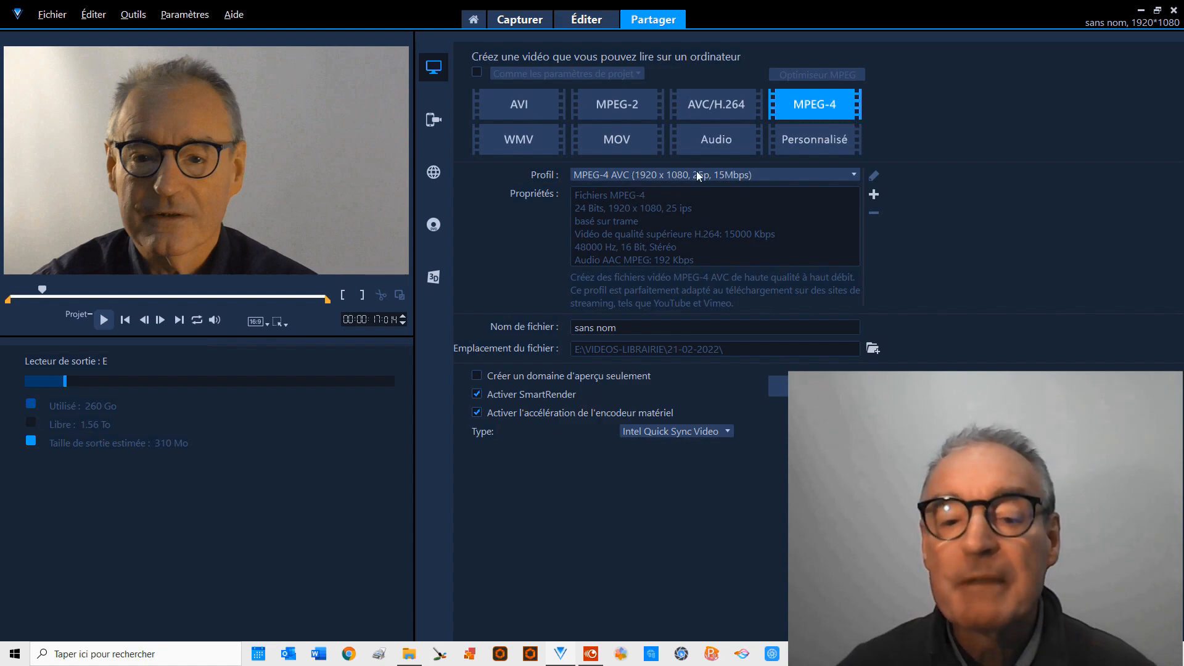
left_click(873, 349)
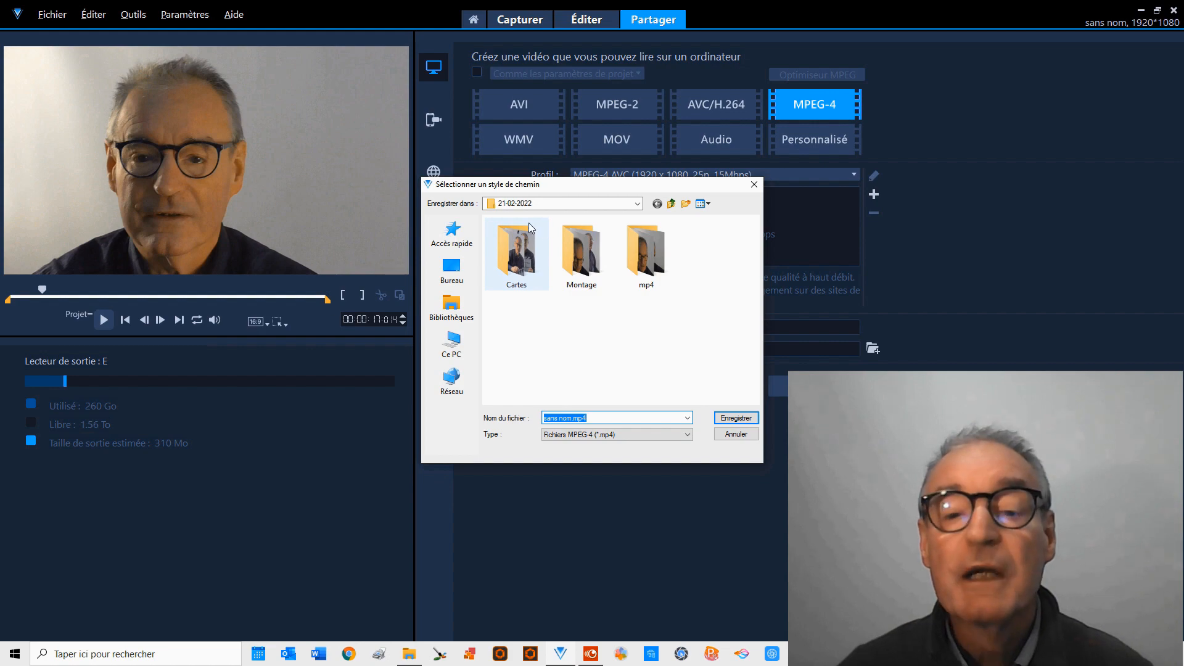
left_click(637, 203)
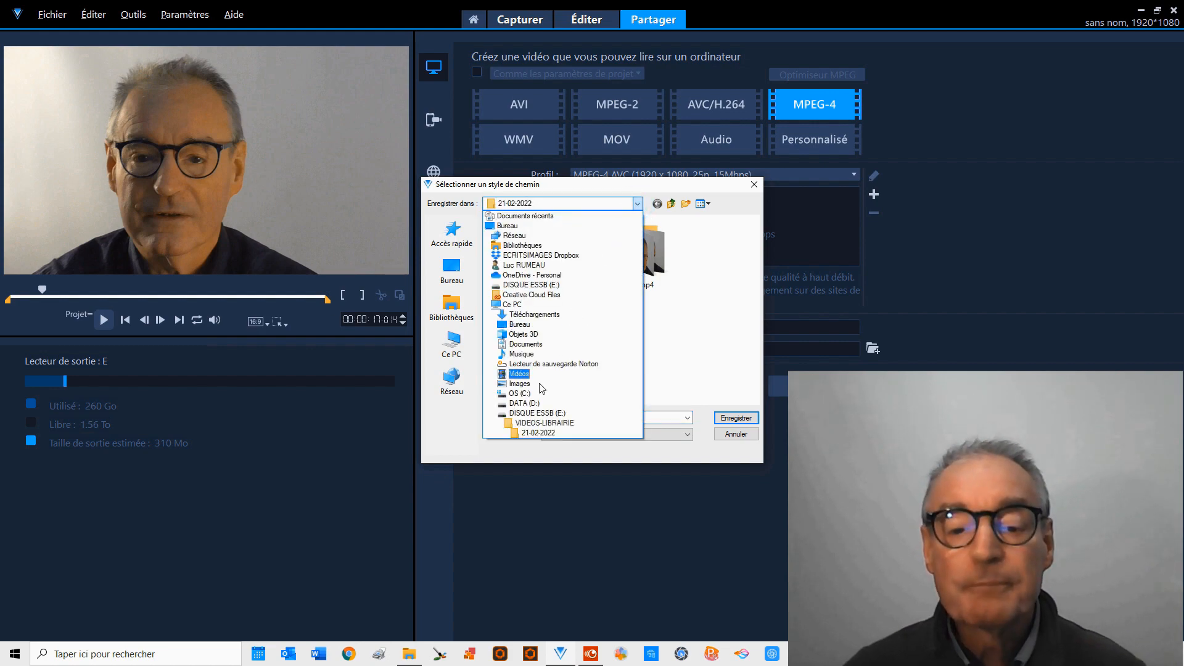
left_click(544, 424)
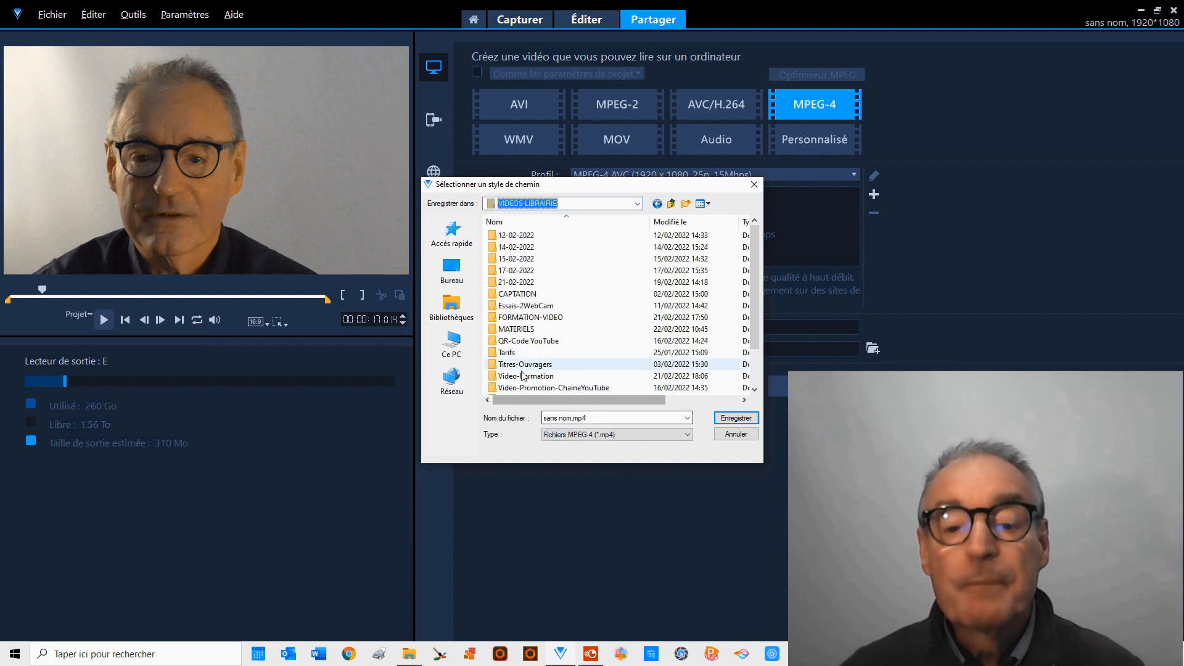
double_click(492, 320)
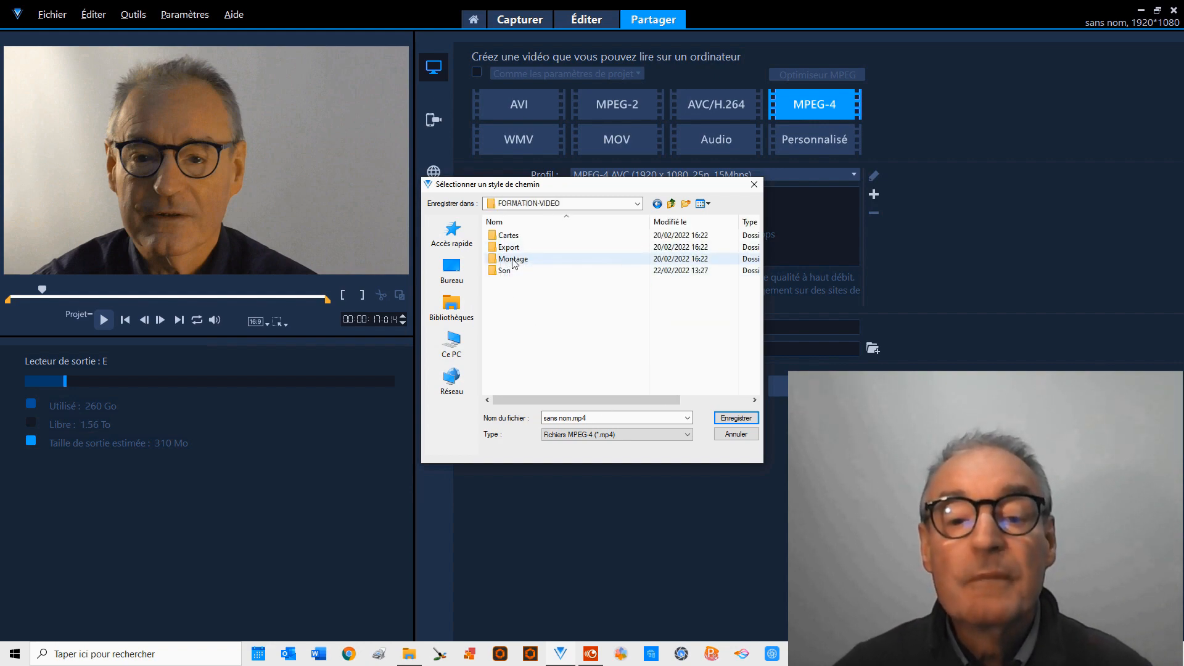
double_click(510, 259)
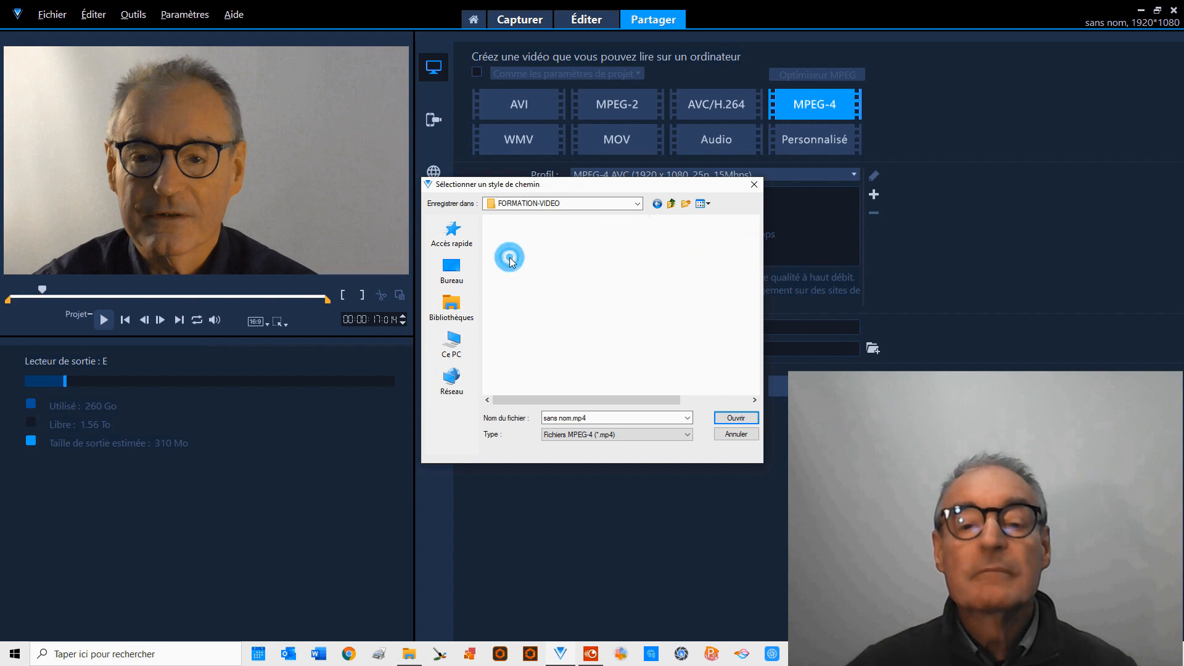
Name the export file hussard1.mp4 and render the trimmed video.
triple_click(572, 418)
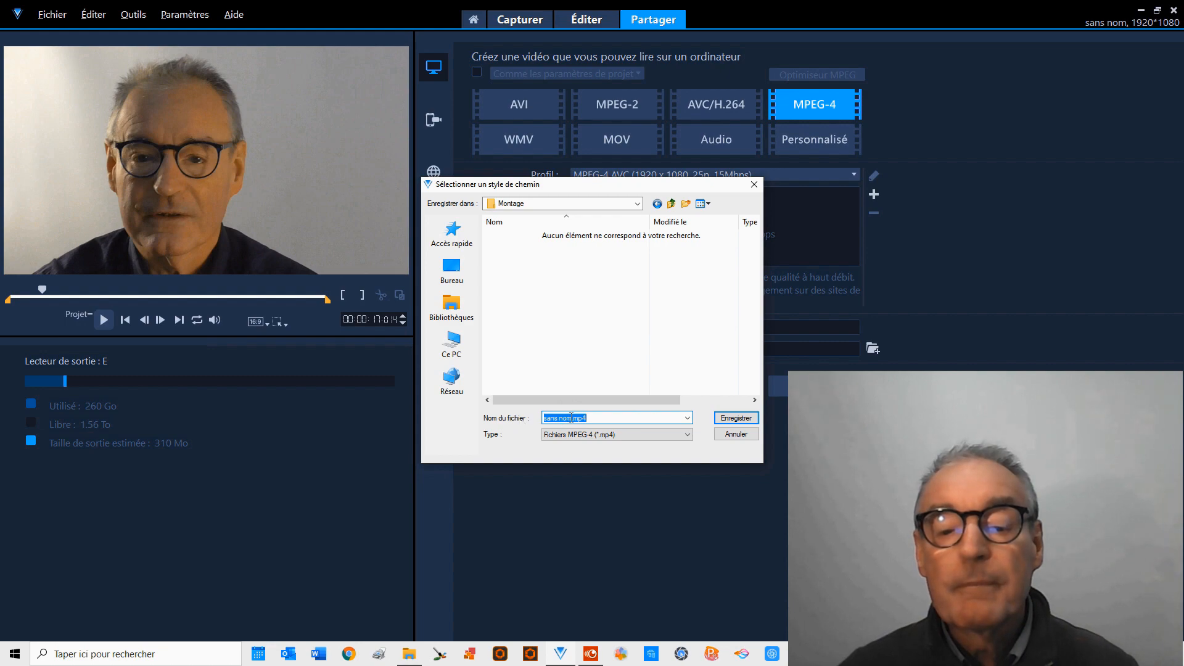
left_click_drag(572, 418, 529, 420)
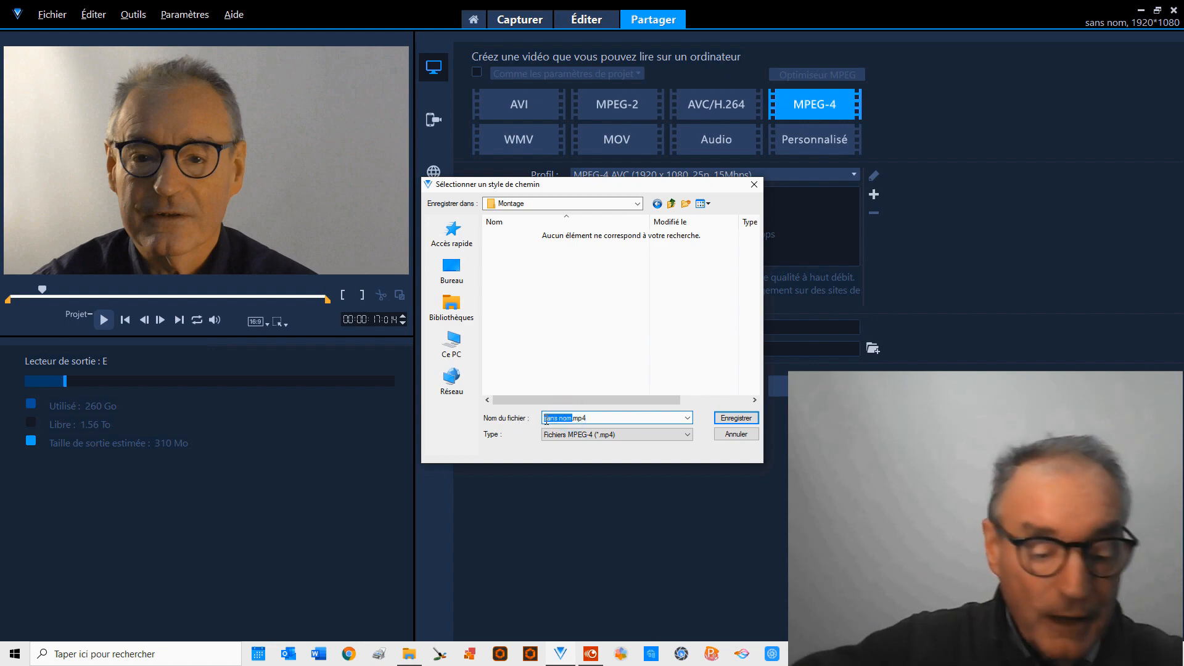
type("F")
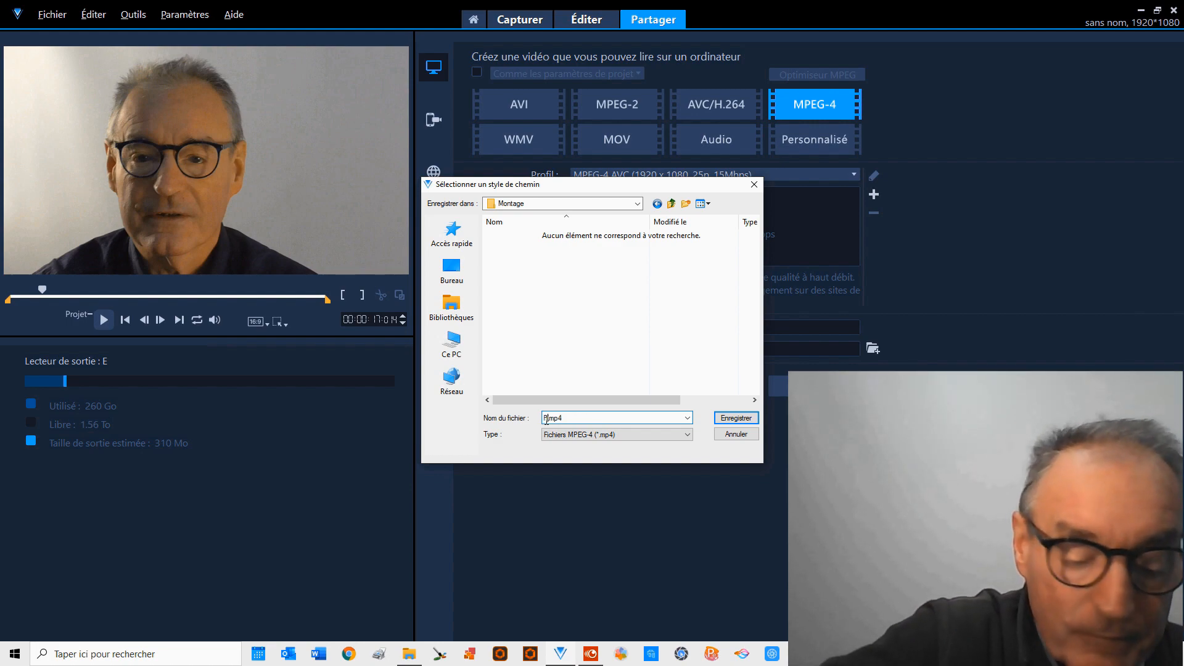
type("ussar")
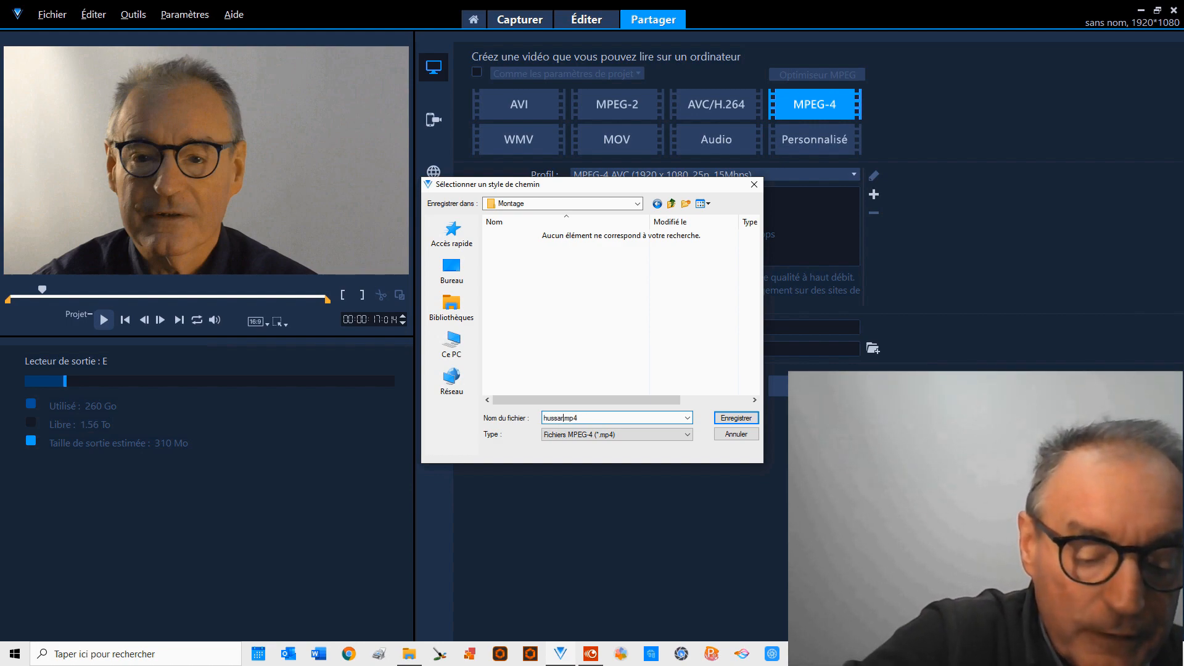
type("d")
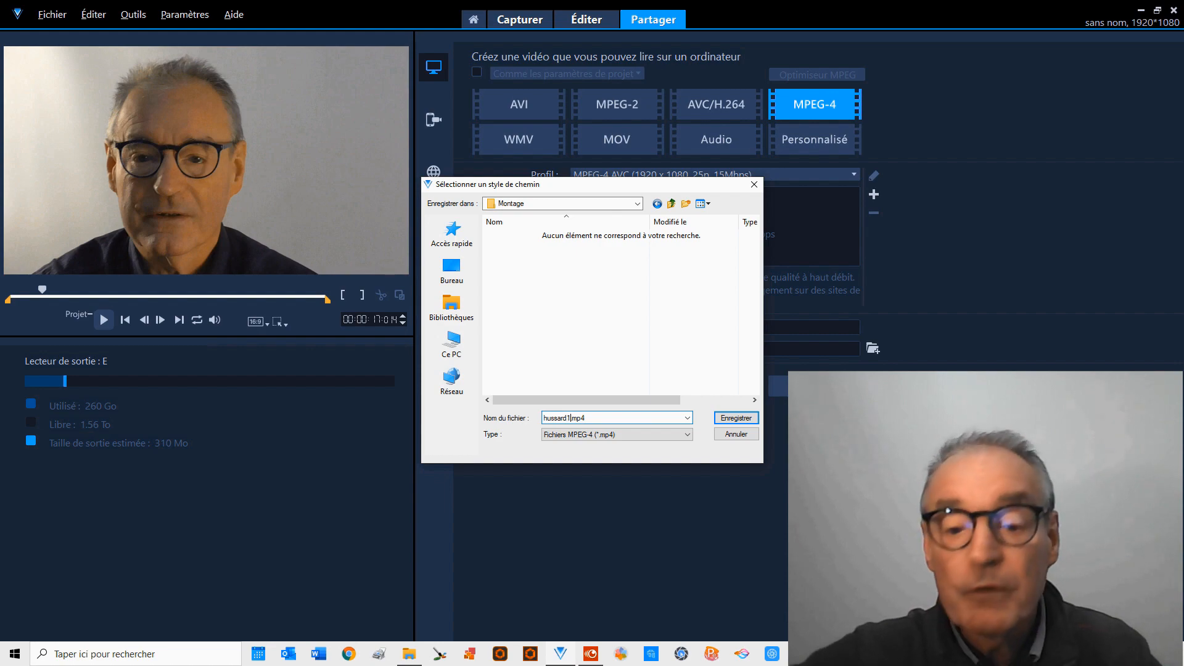
type("1")
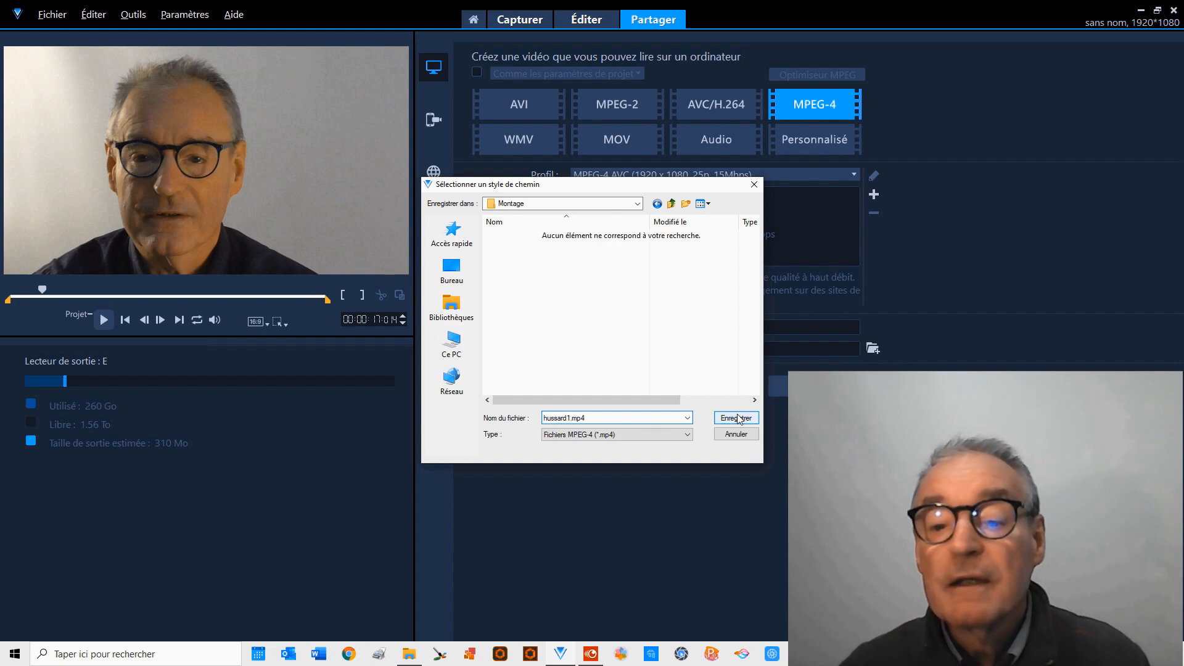
left_click(731, 417)
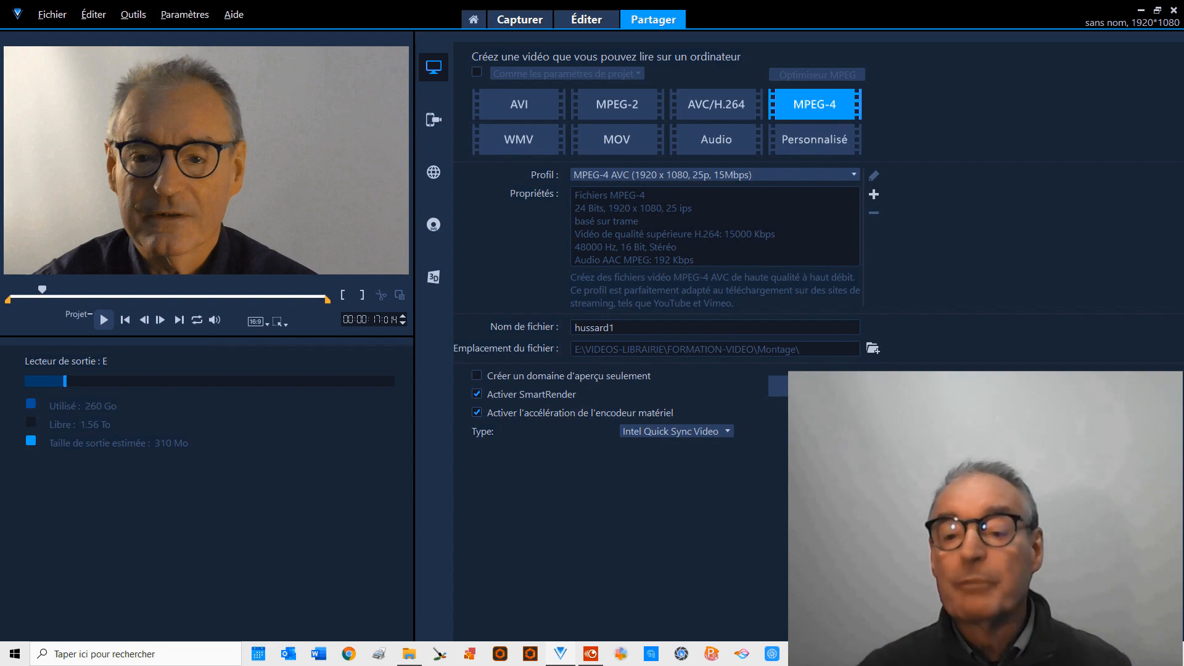
left_click(817, 387)
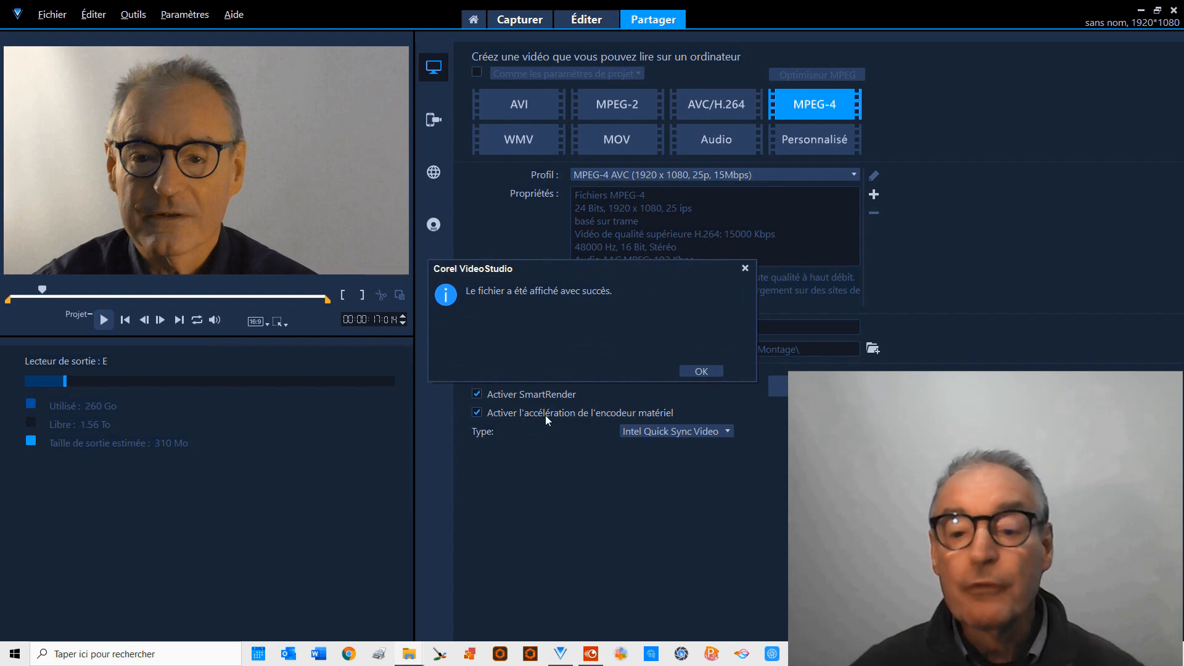
left_click(701, 371)
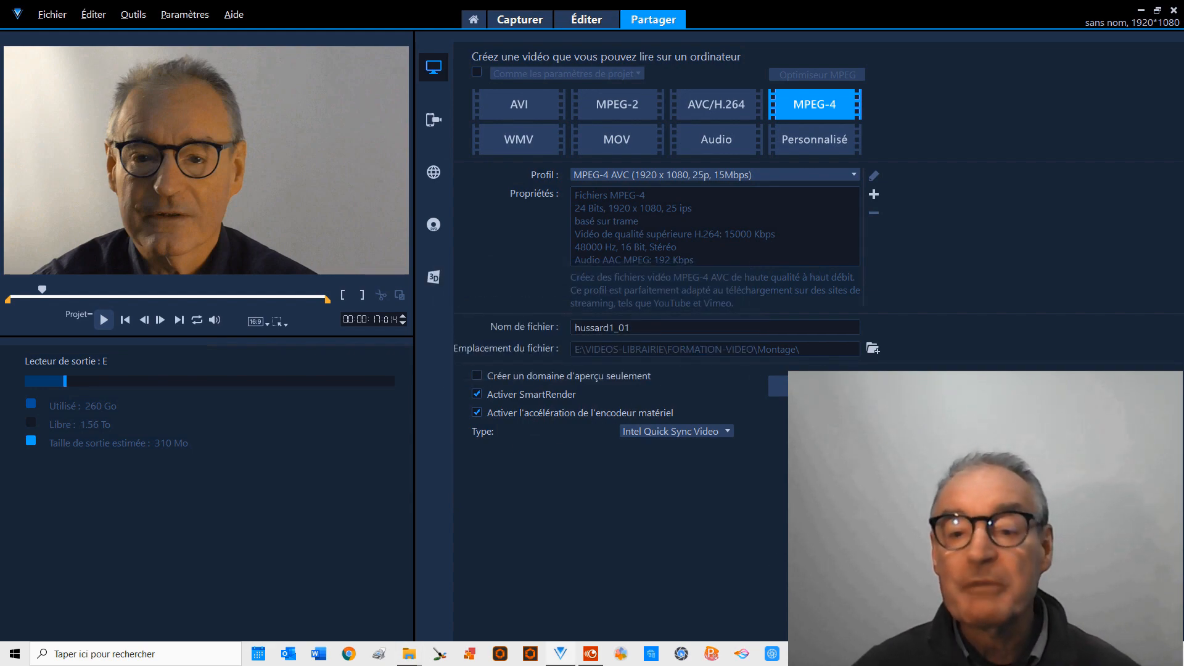
Return to editing and delete the exported Gros-Plan.mp4 clip from the video track.
left_click(586, 19)
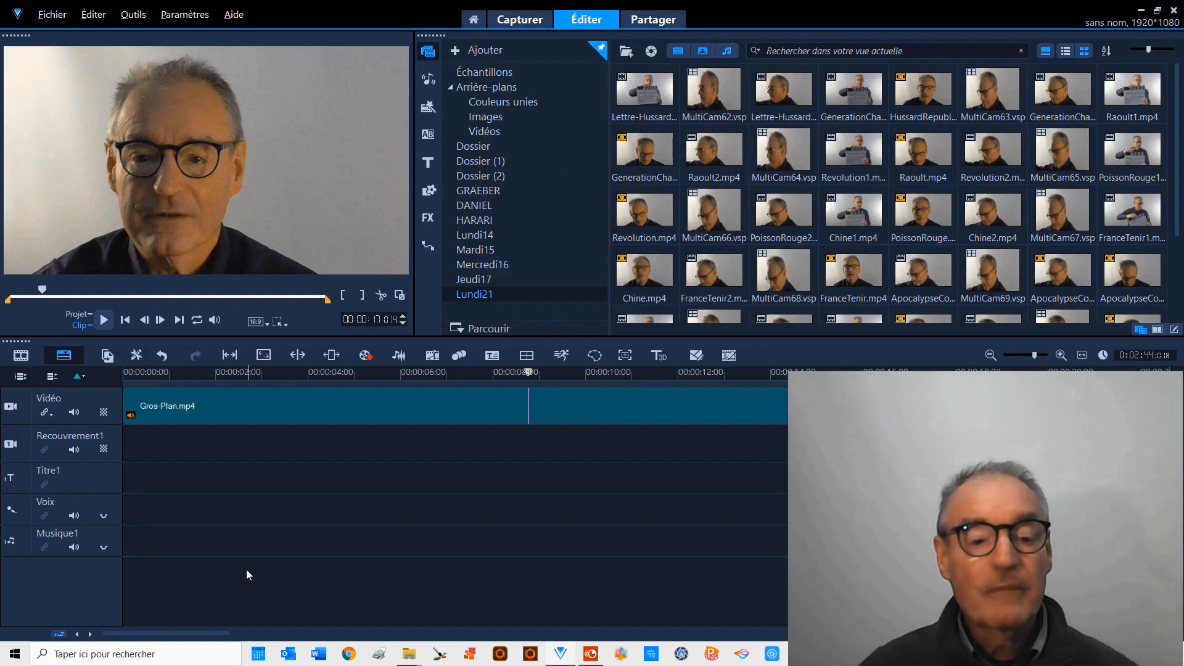
left_click(215, 408)
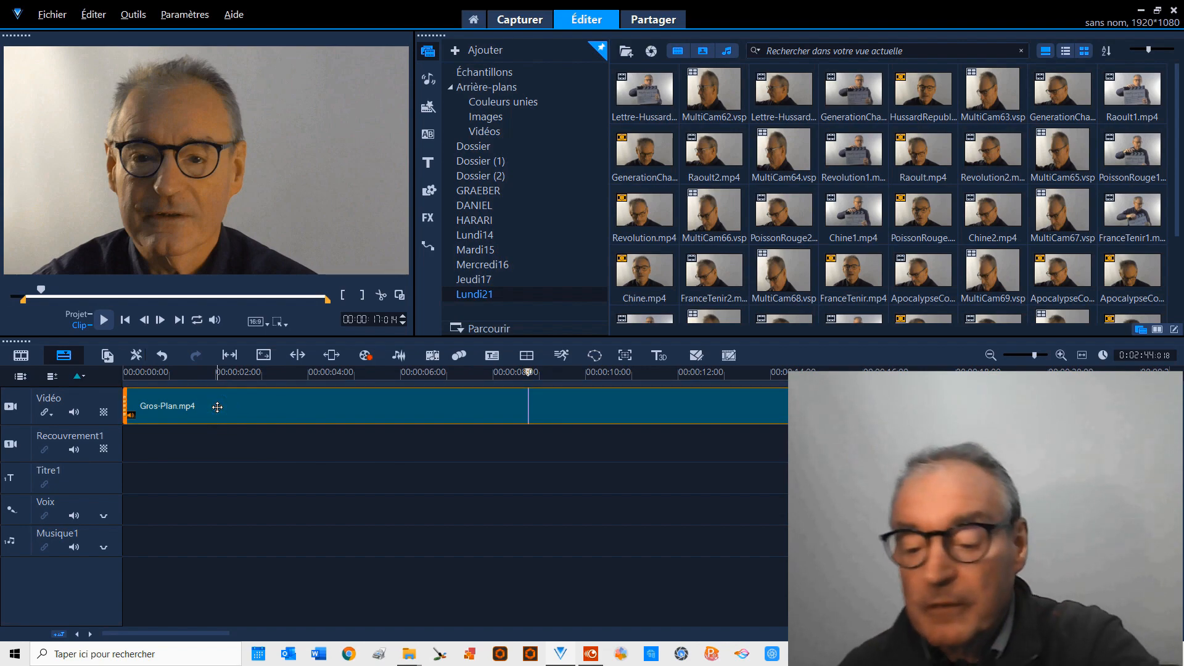
key("Delete")
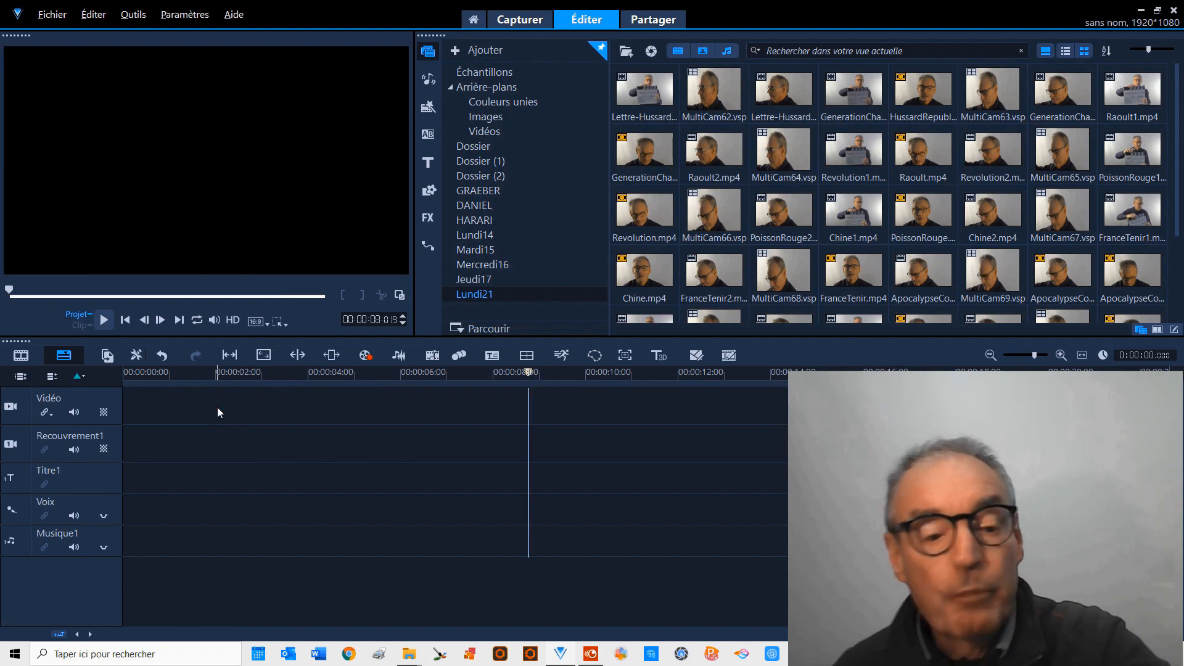
Insert the video Plan-Rapproche.mp4 from the Cartes folder into the timeline.
left_click(51, 14)
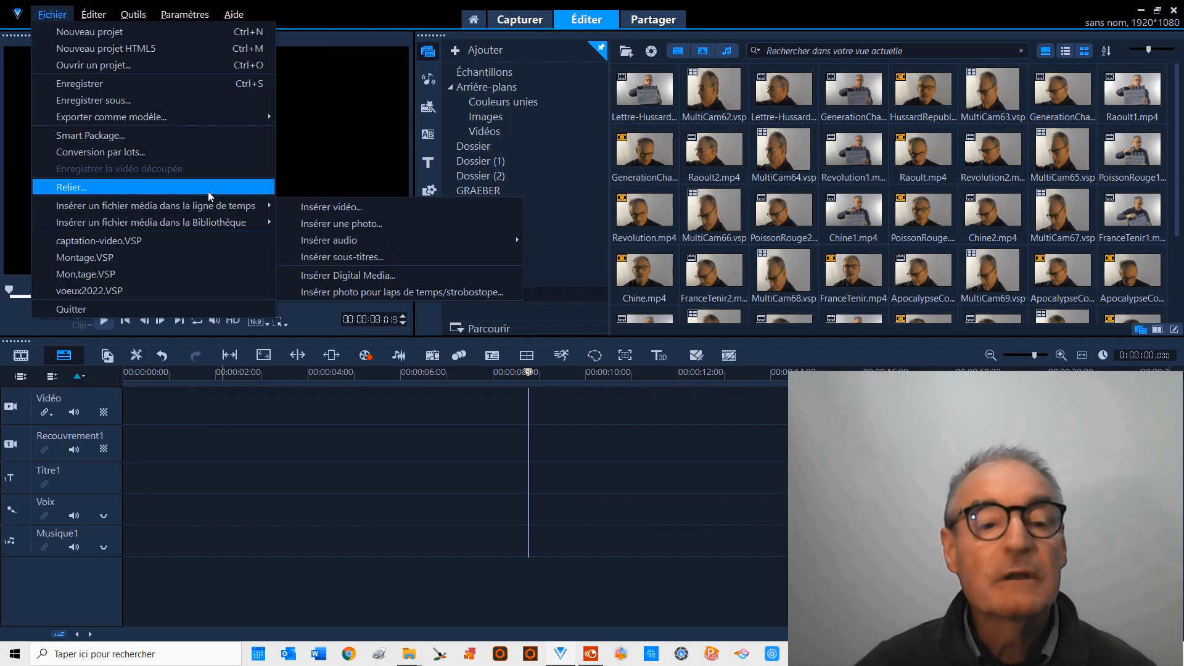
mouse_move(242, 203)
left_click(310, 208)
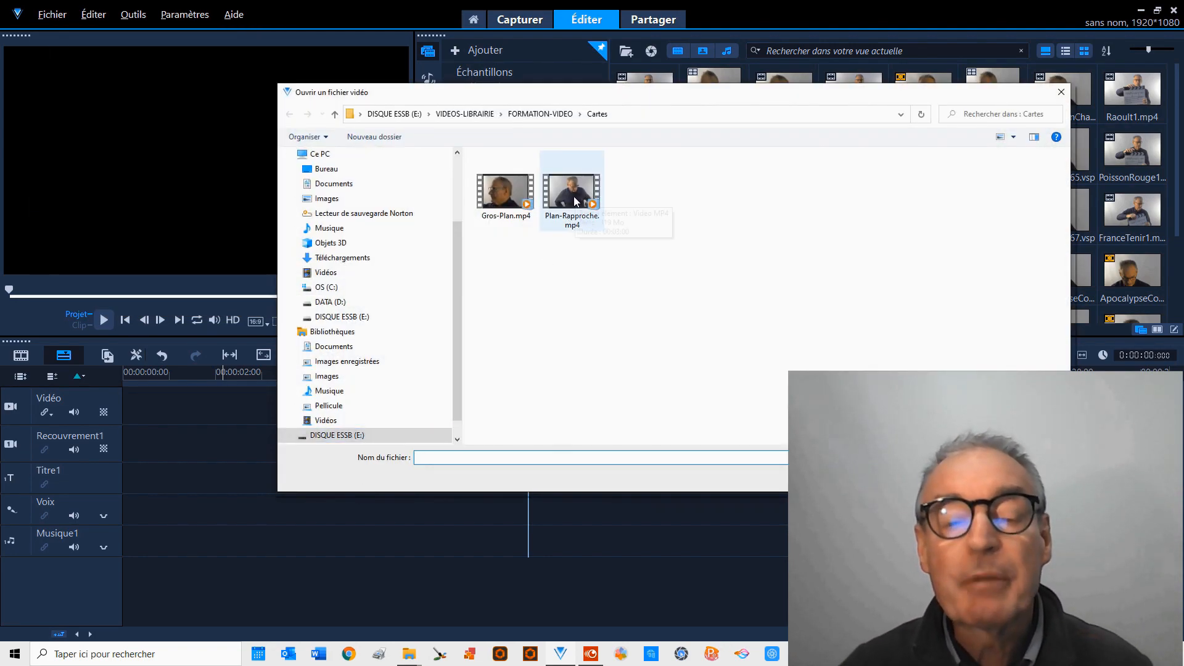
double_click(577, 193)
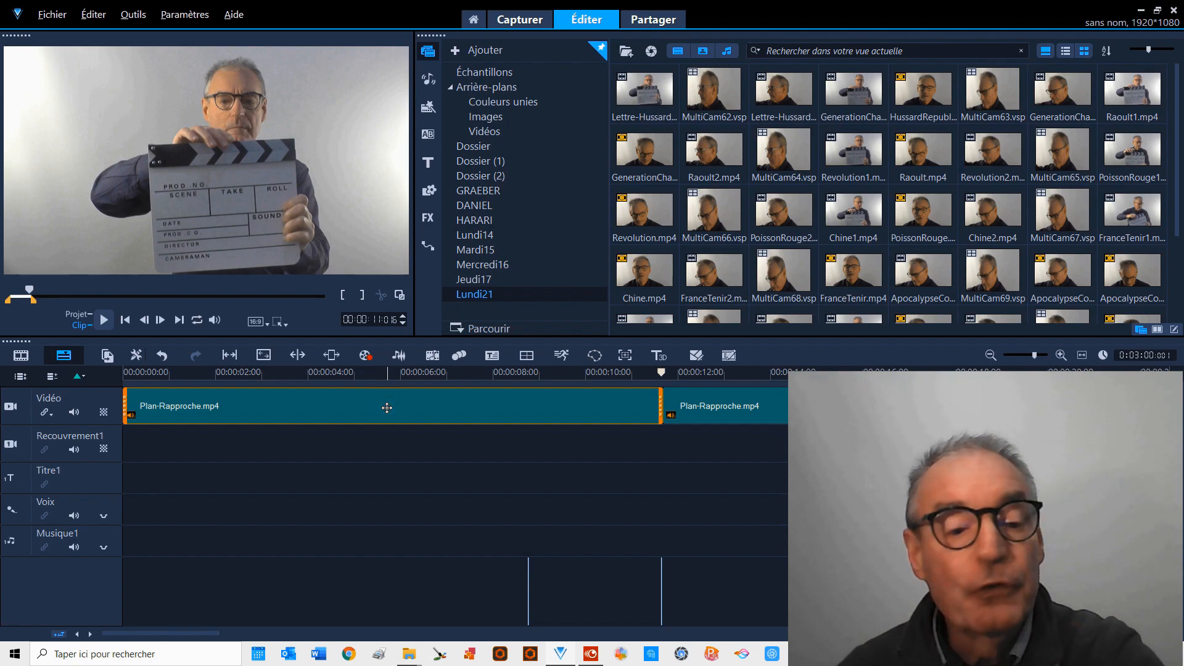
Delete the part of Plan-Rapproche.mp4 before the cut at about 11 seconds, and clear the remaining clip from the timeline.
key("Delete")
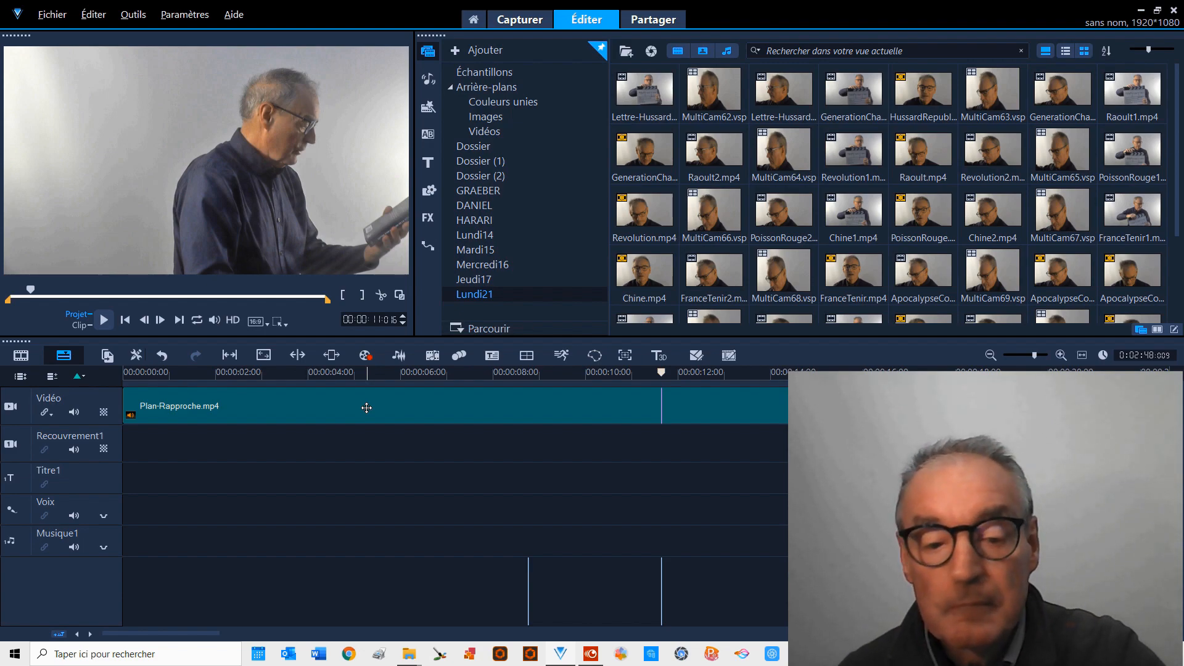
key("Delete")
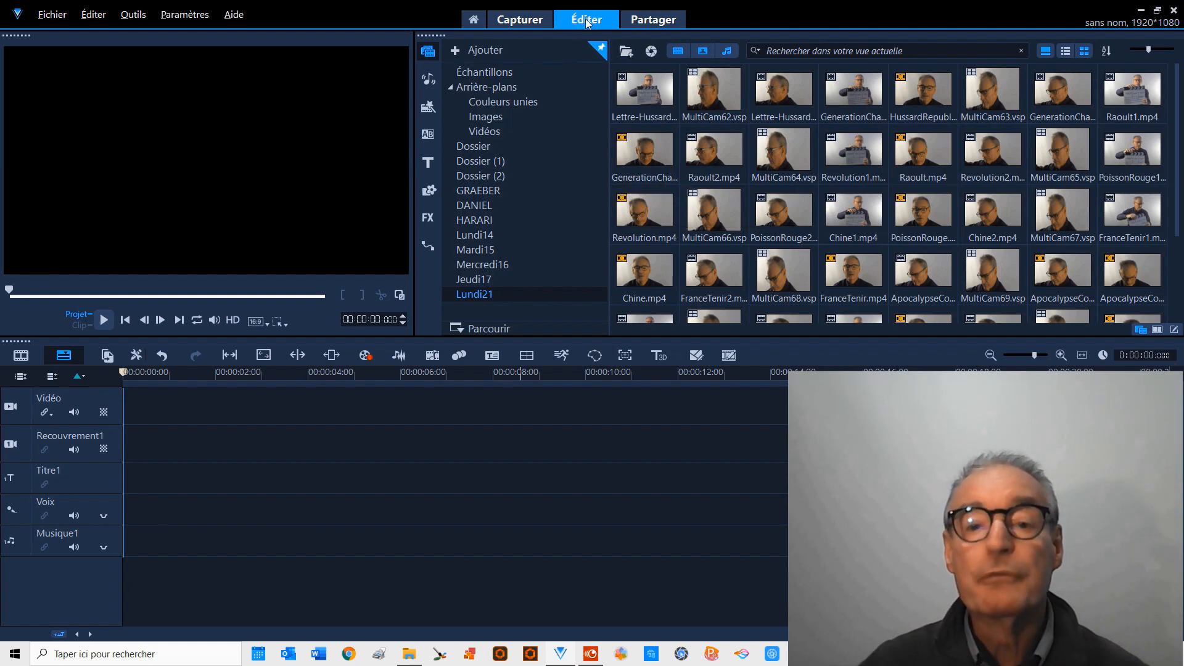
Add a new media library folder named Hussard.
left_click(483, 51)
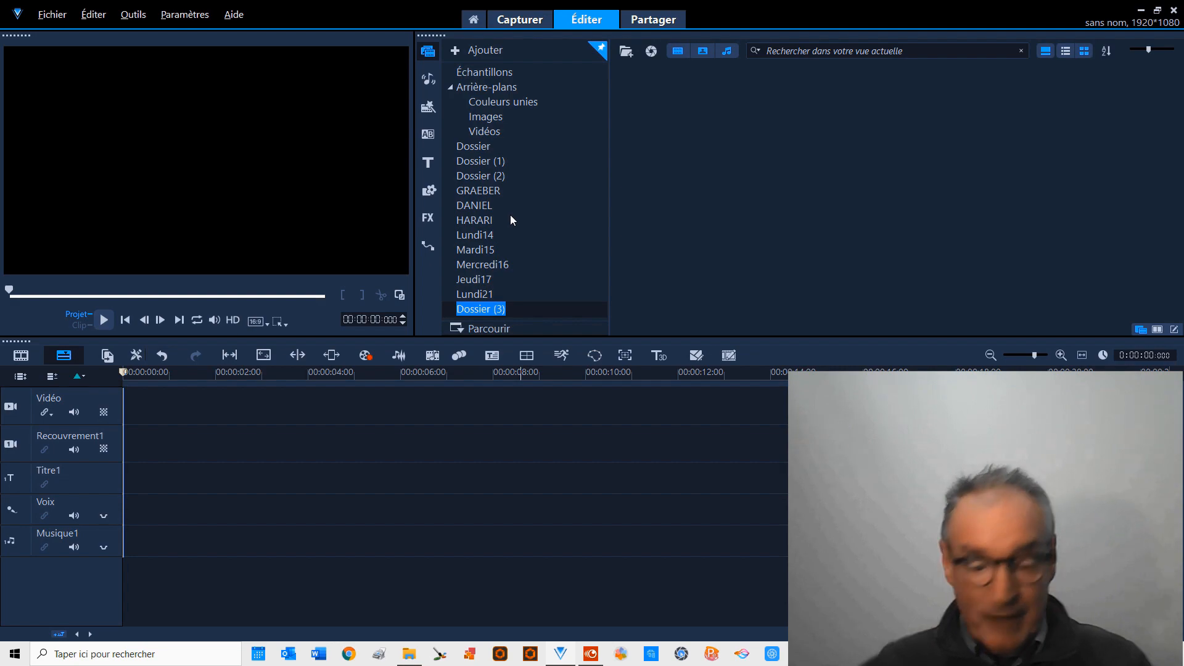
type("Hu")
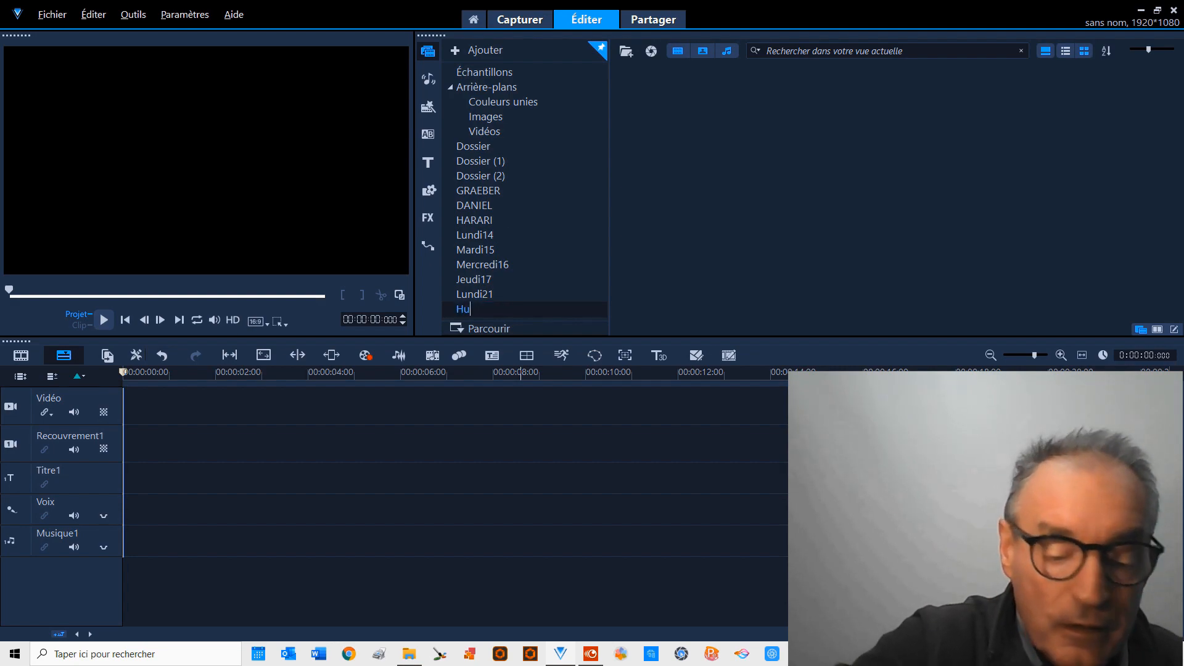
type("ssard")
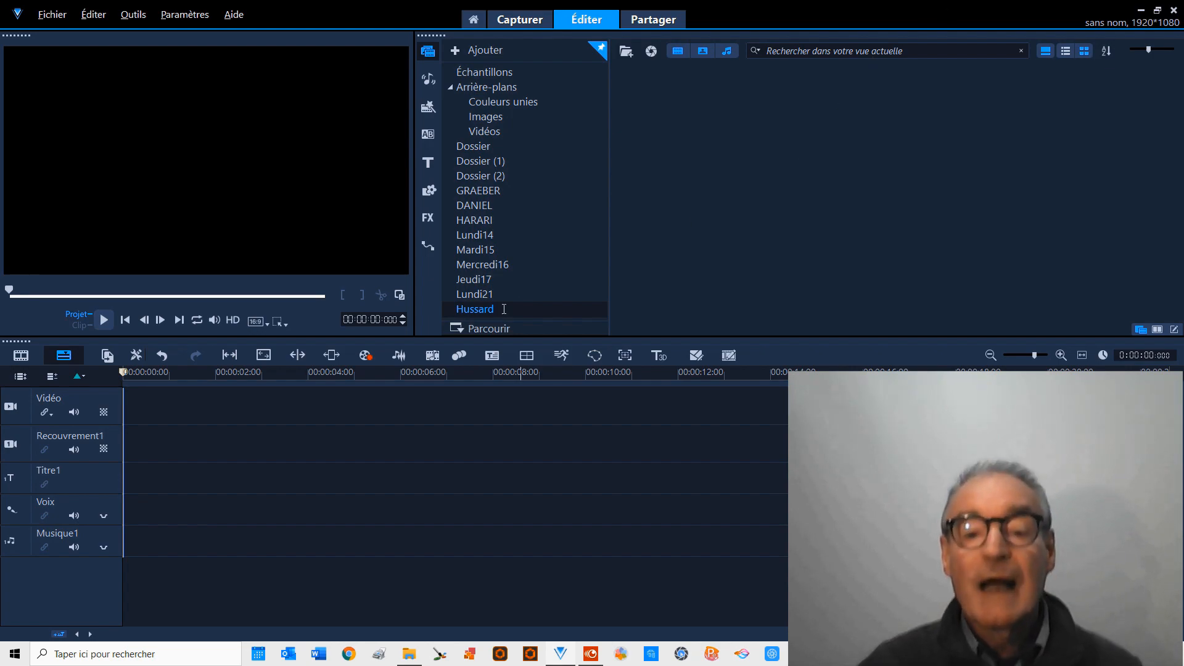
key("Return")
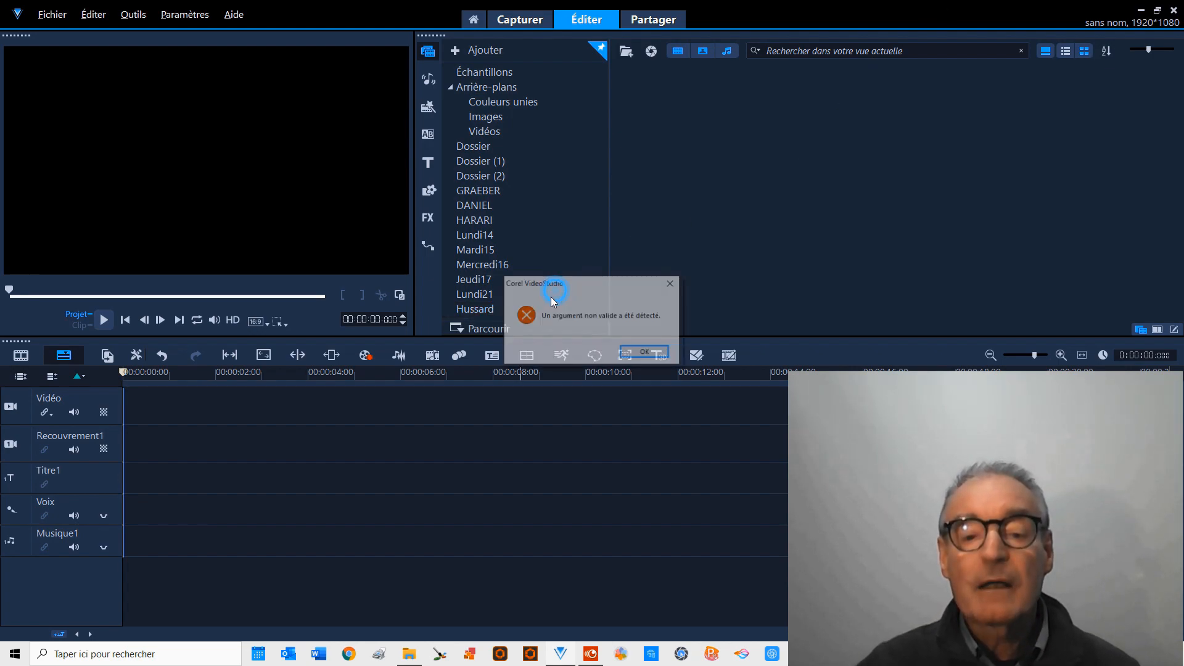
left_click(630, 348)
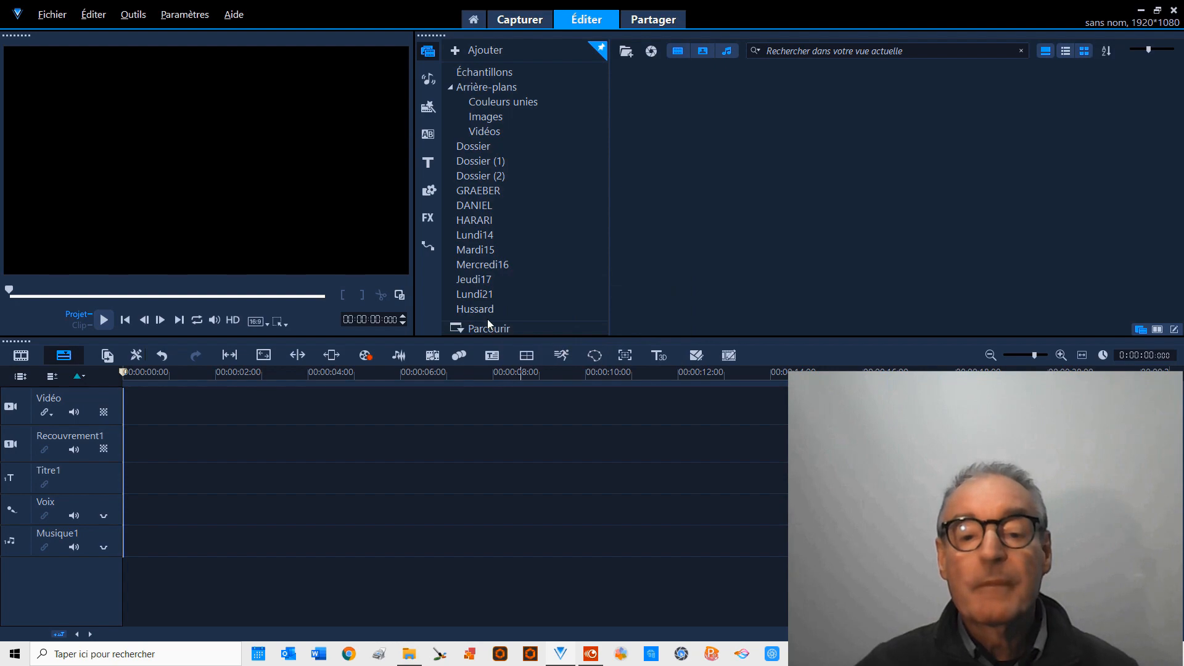
Import hussard1.mp4 and hussard2.mp4 from the FORMATION-VIDEO\Montage folder into the Hussard library folder.
left_click(472, 309)
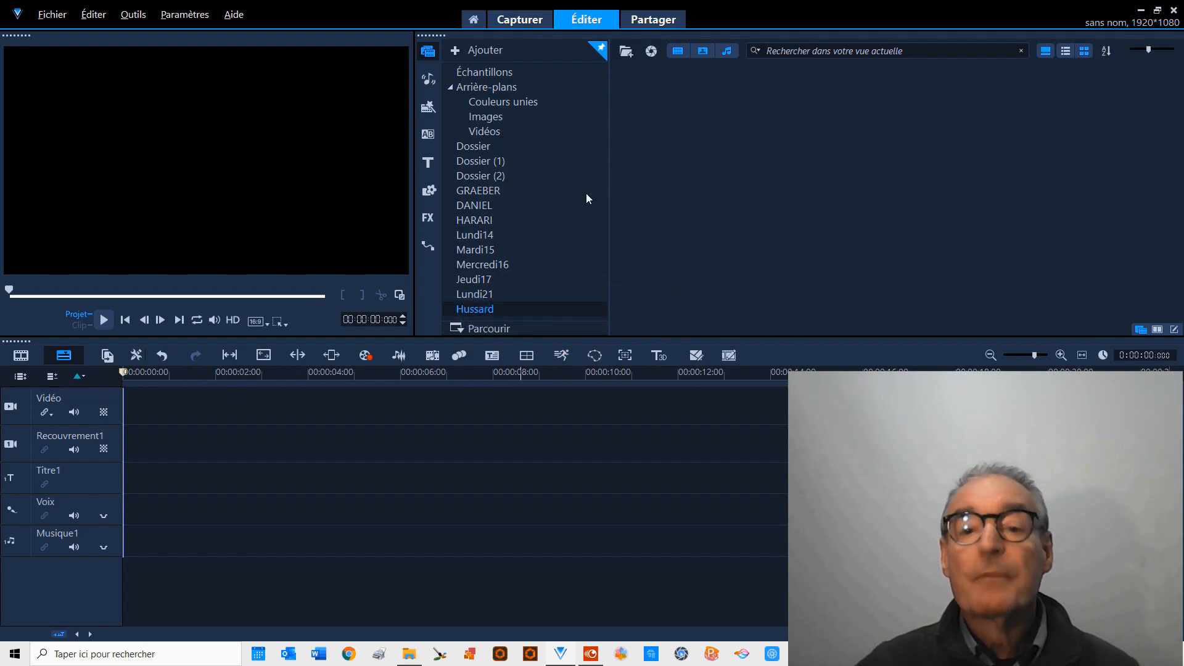
left_click(626, 54)
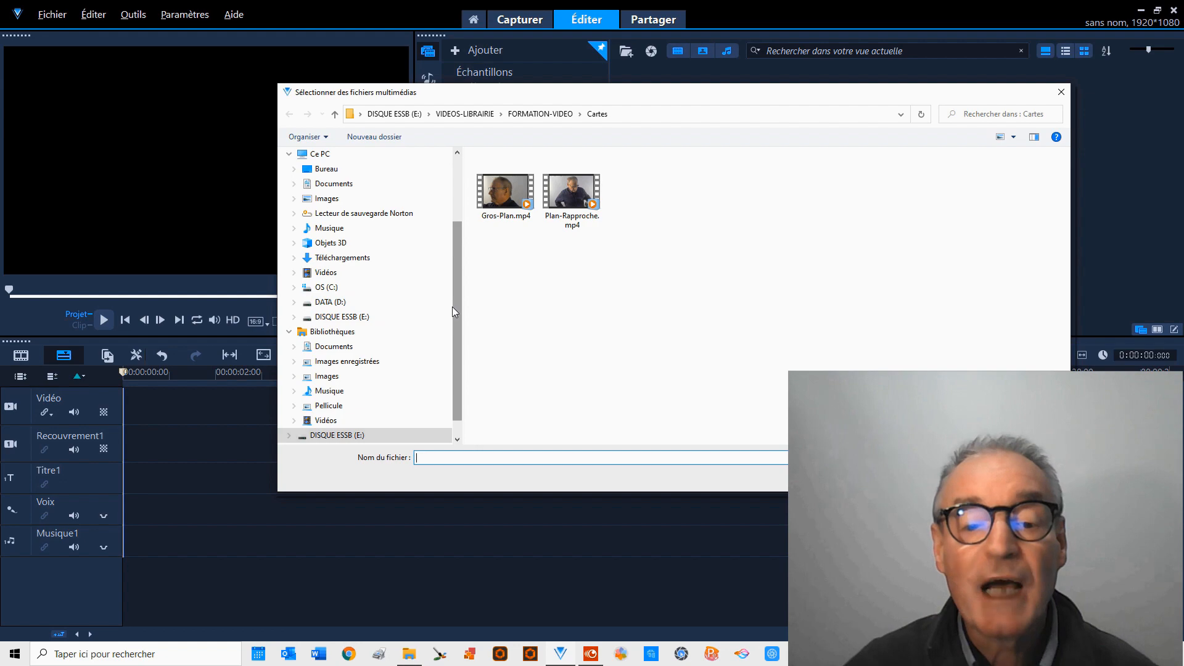
scroll(452, 306, "down", 1)
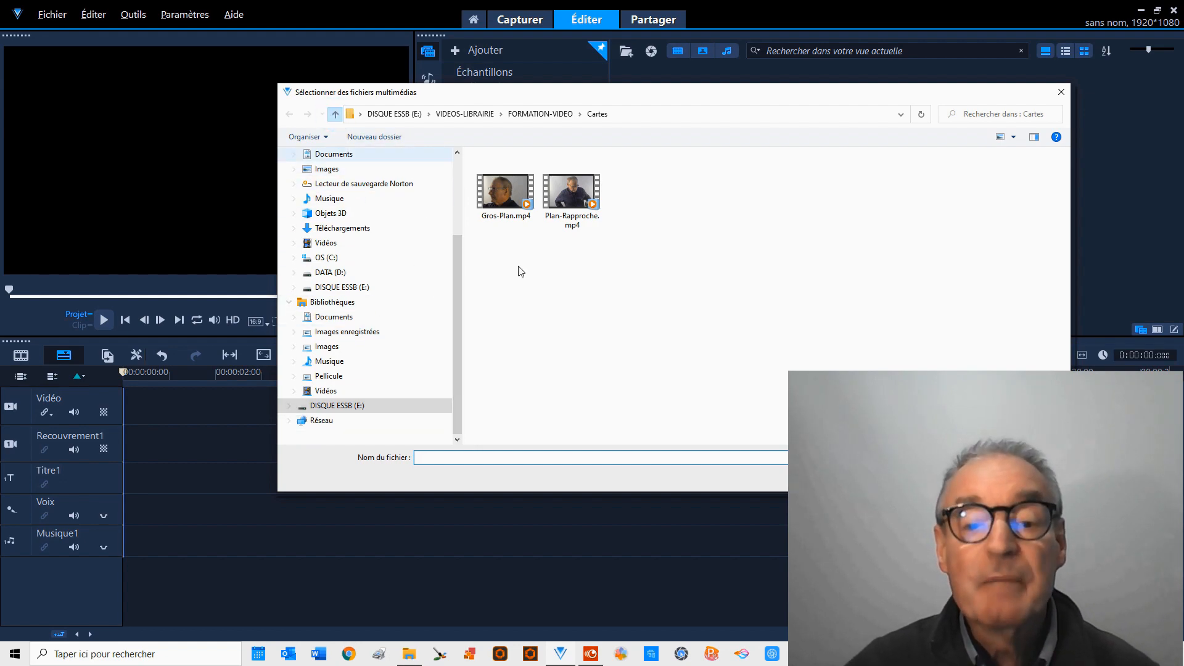
key("alt+Up")
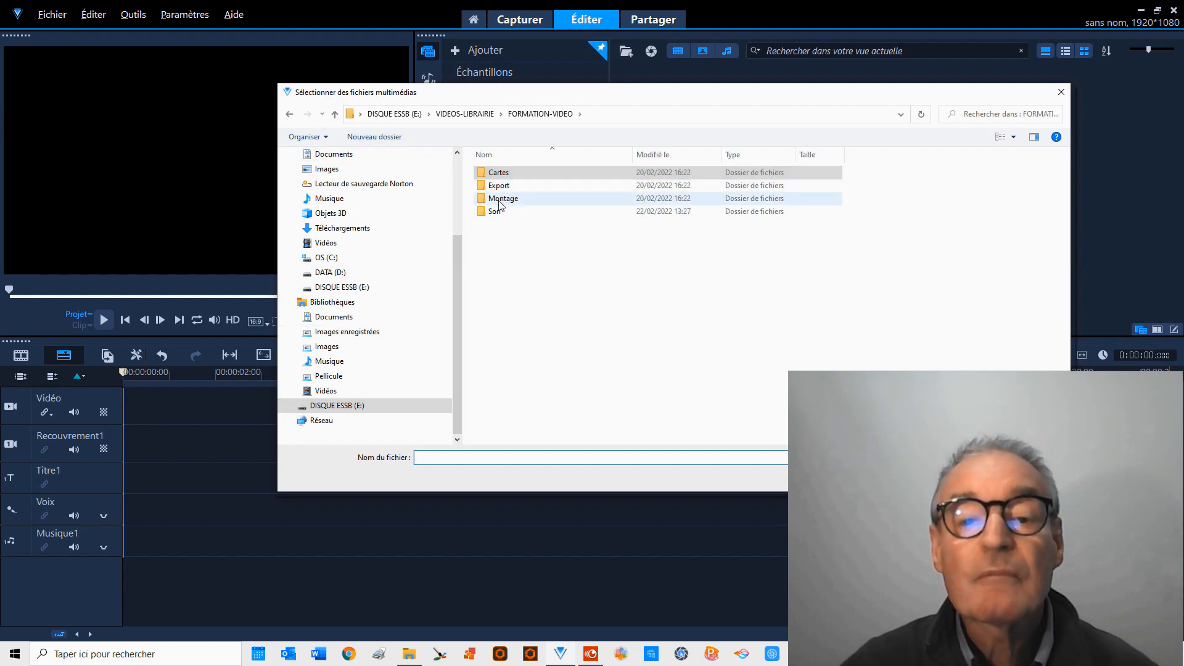
double_click(503, 199)
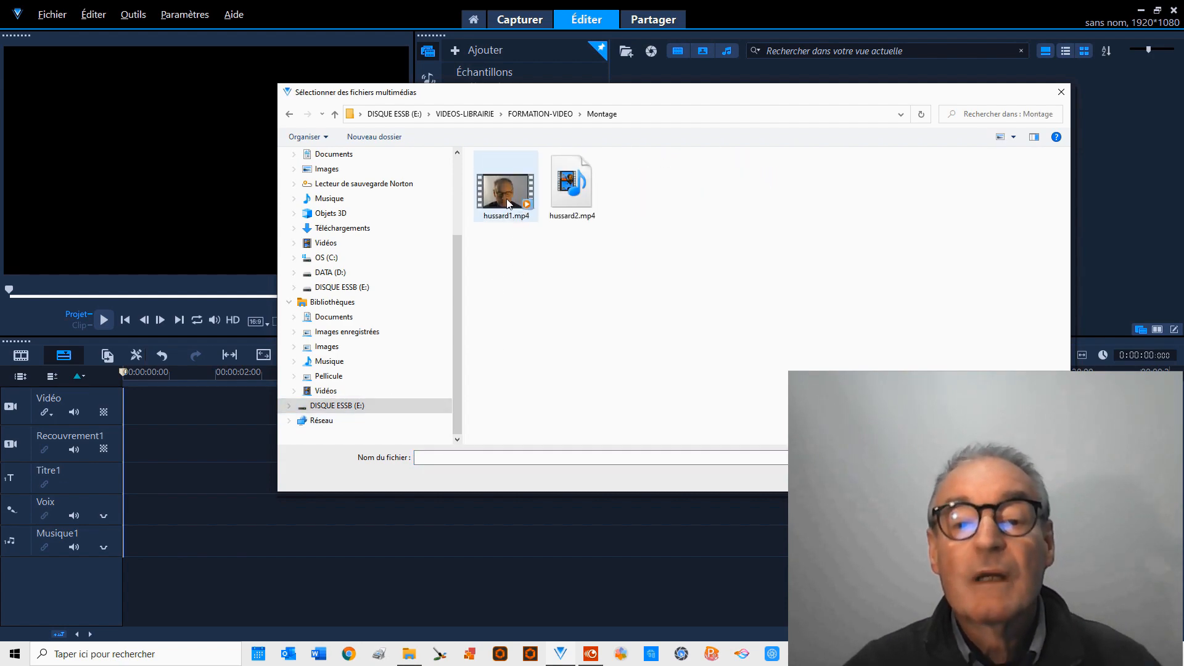
left_click(506, 203)
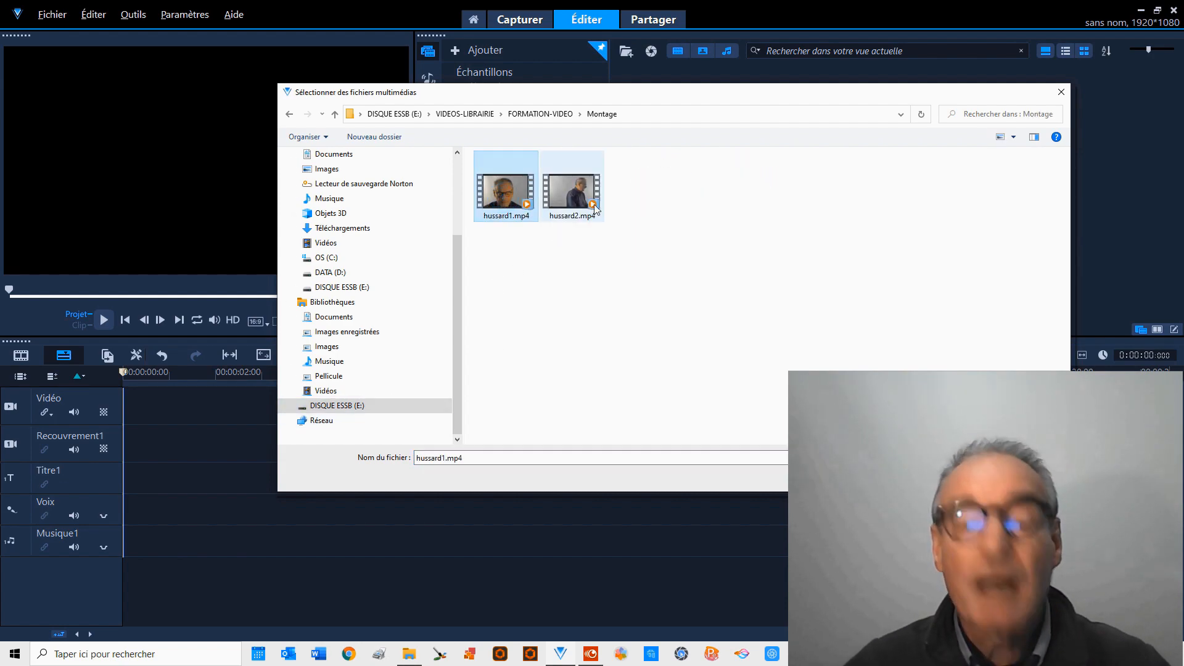
left_click(597, 207, "ctrl")
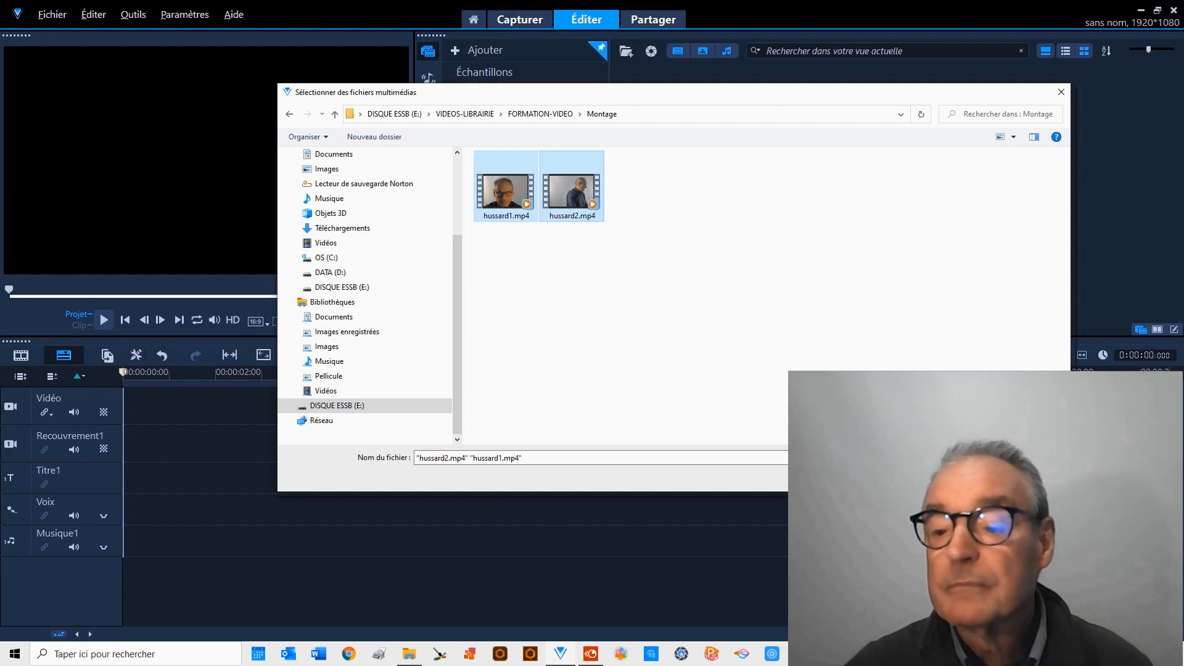
left_click(971, 476)
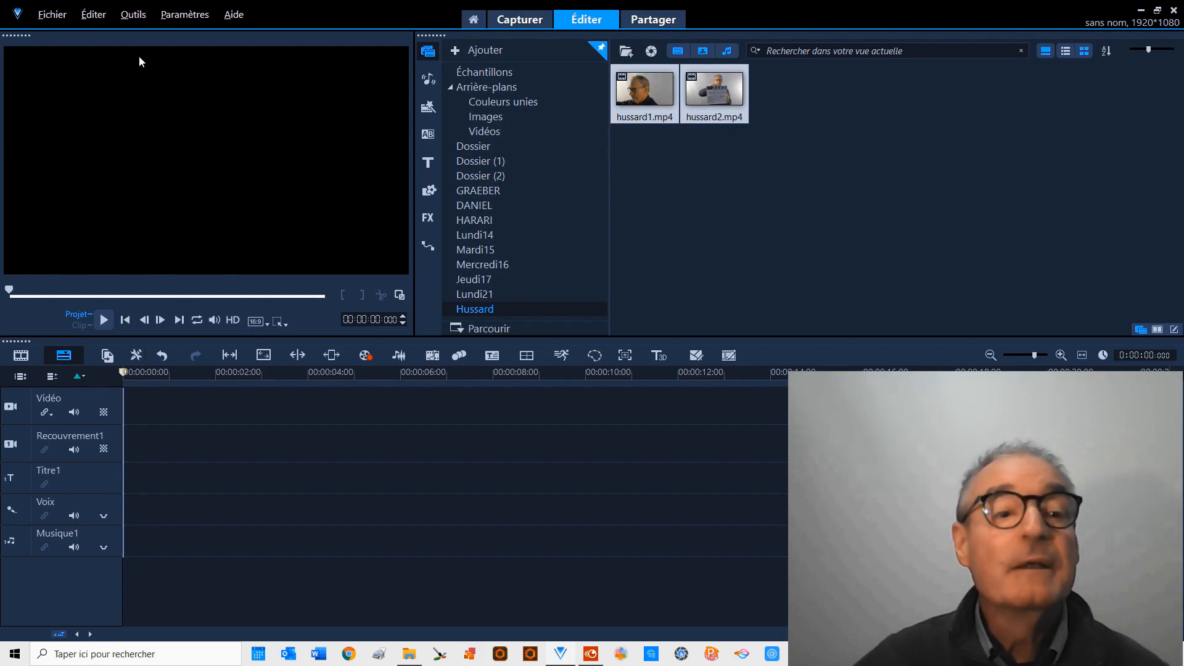
Open the multi-camera editor with hussard1.mp4 as camera 1 and hussard2.mp4 as camera 2.
left_click(135, 16)
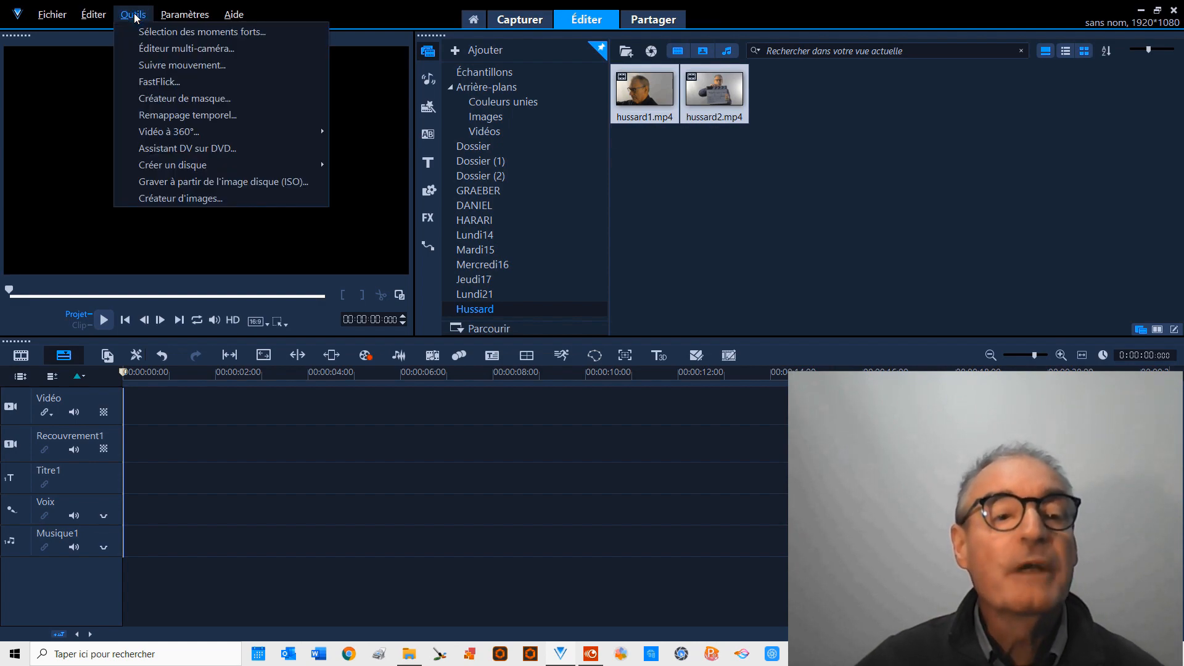
left_click(159, 49)
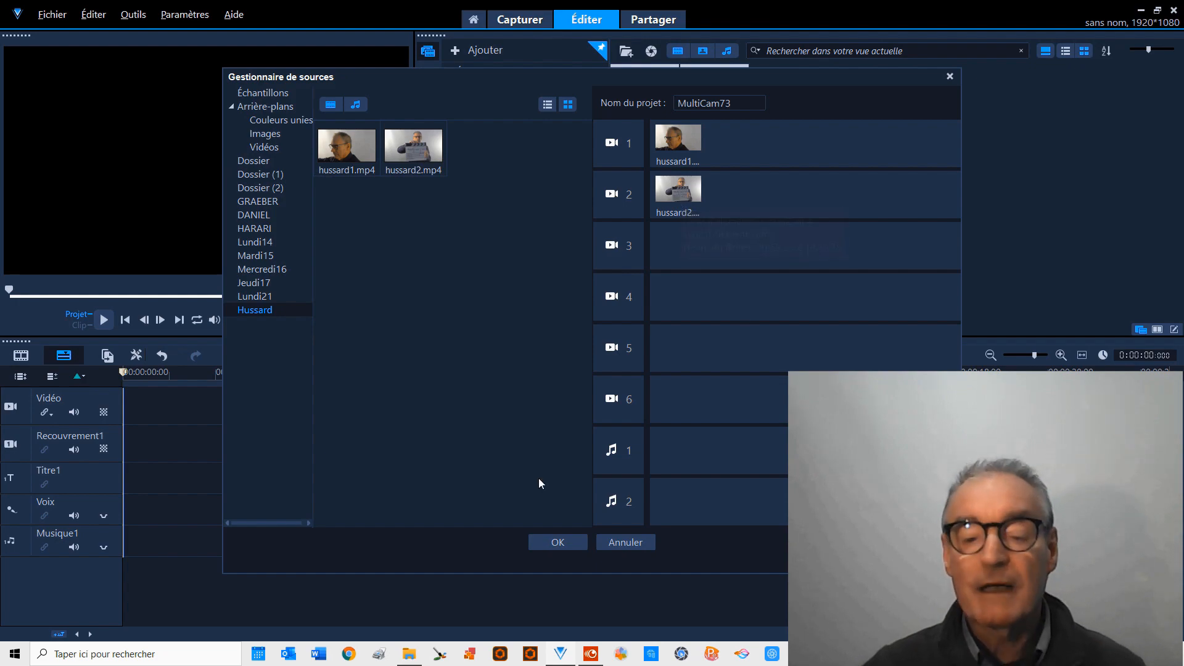
left_click(555, 541)
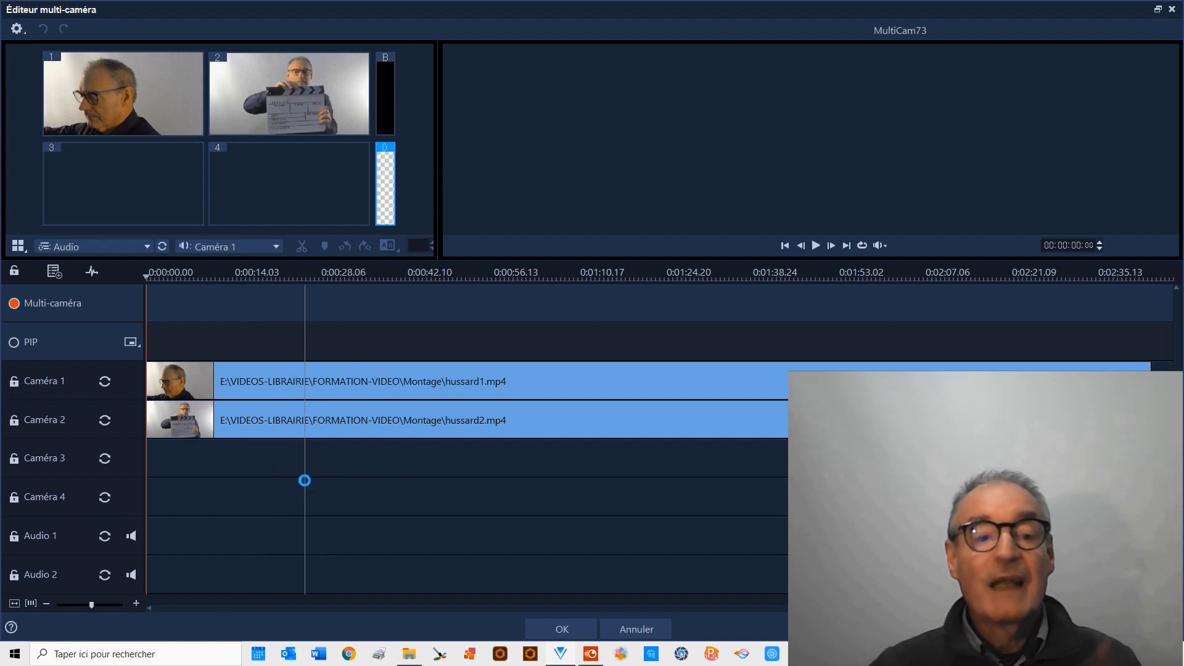
Cut between both cameras during playback, starting on camera 1 and switching to camera 2 at about 43 seconds, and apply the multi-camera edit.
left_click(131, 107)
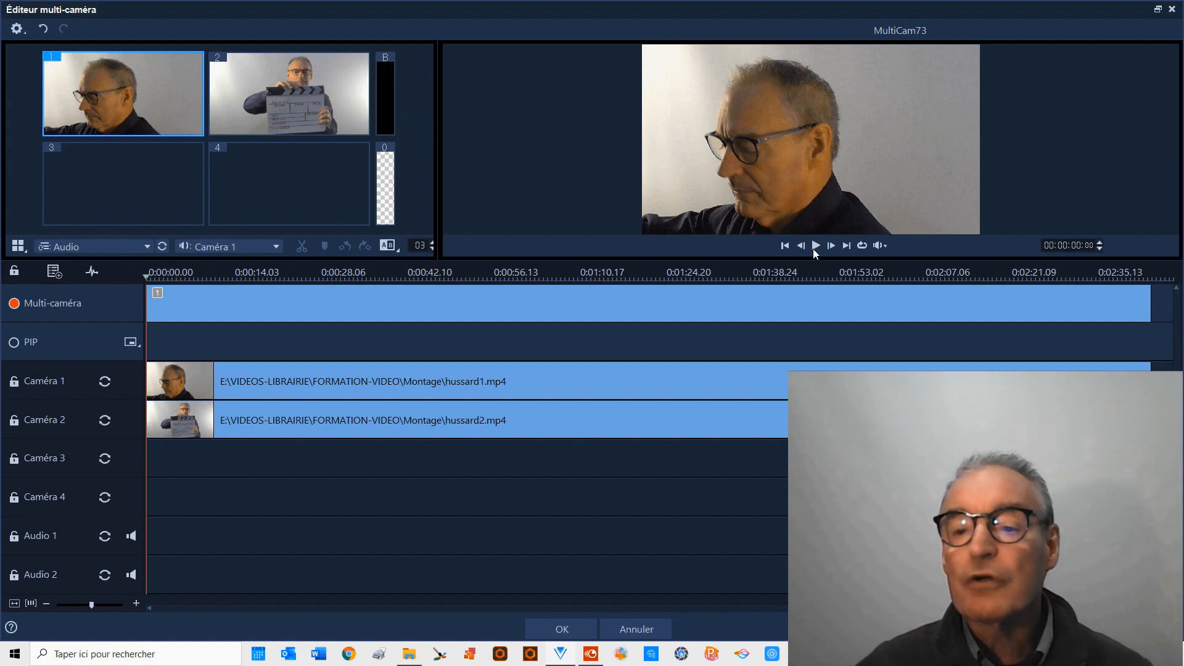
left_click(816, 247)
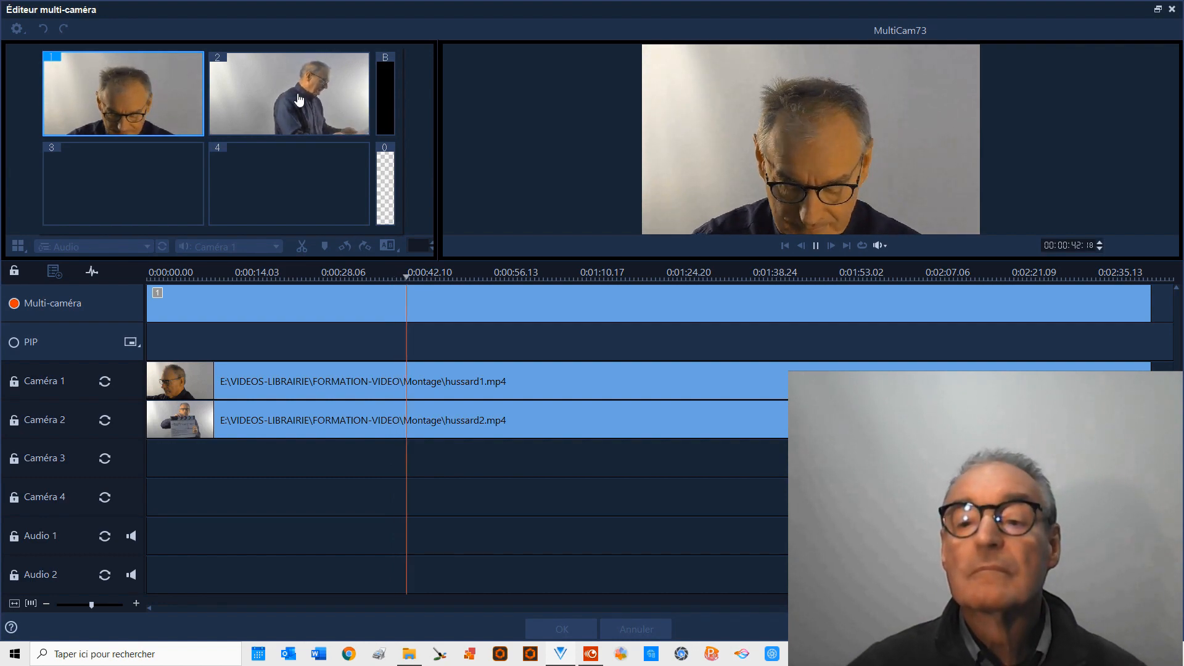
left_click(297, 93)
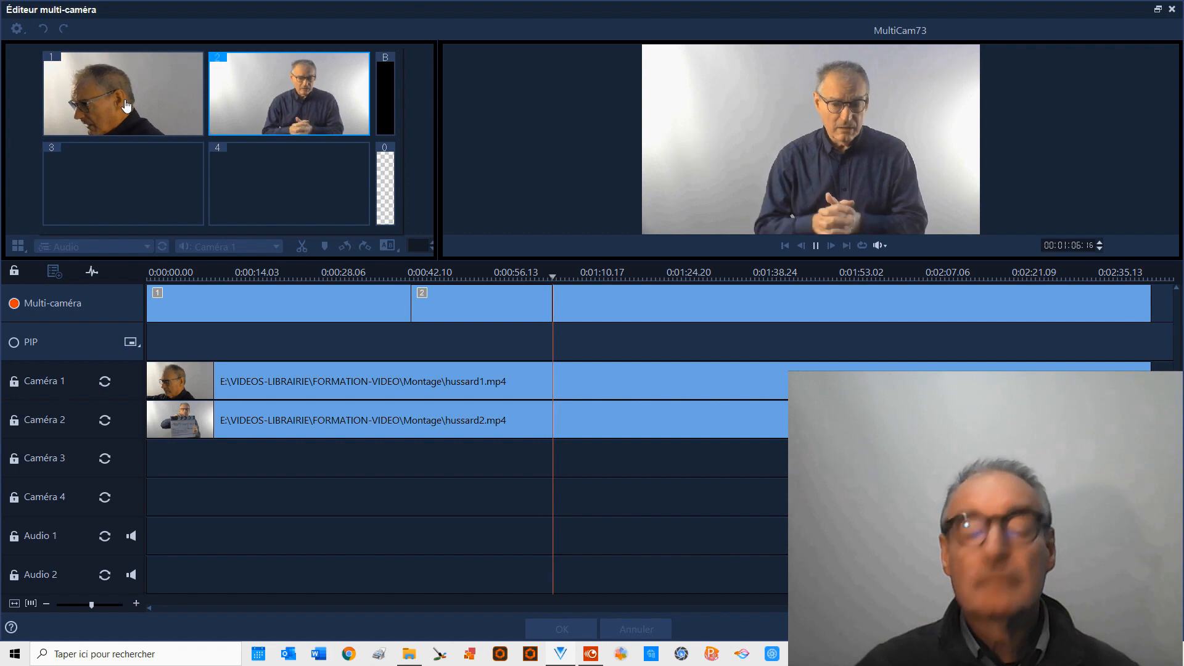
left_click(816, 246)
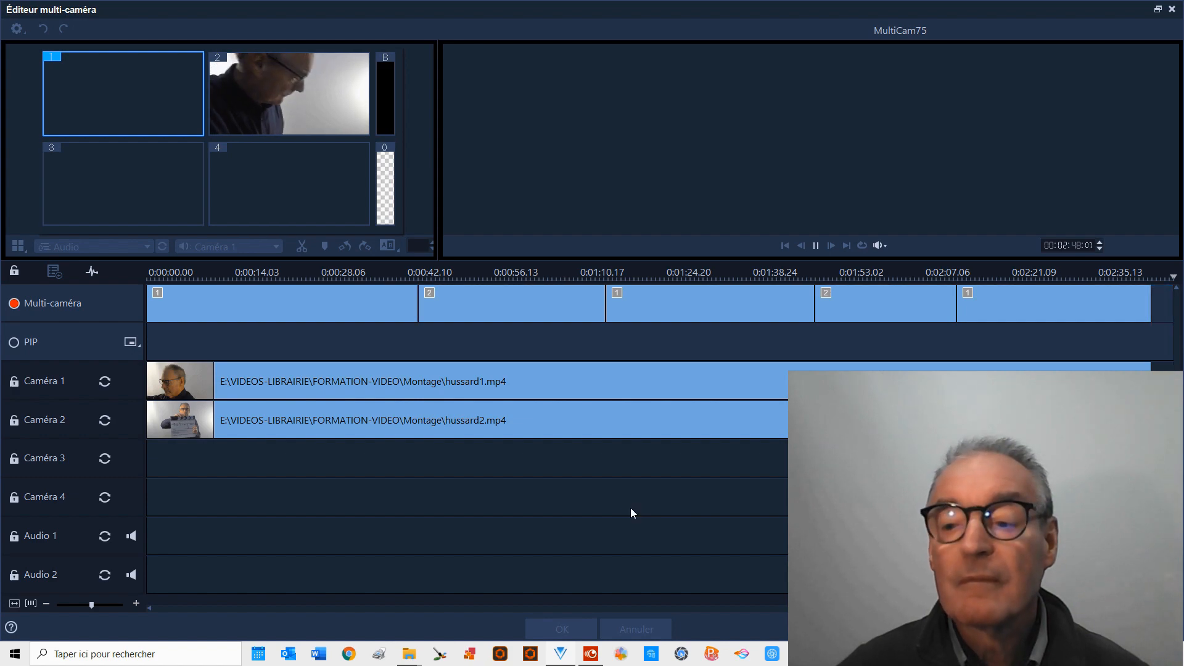
left_click(562, 629)
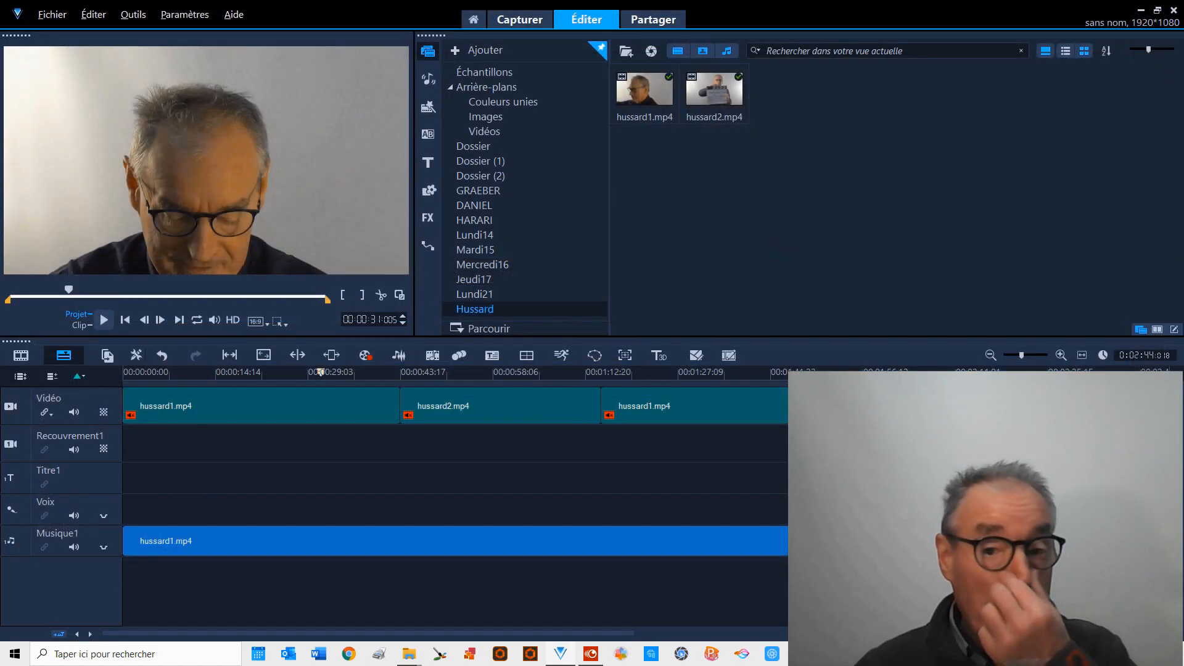
Delete all the hussard1.mp4 and hussard2.mp4 clips from the video track and the hussard1.mp4 audio from the Musique1 track.
left_click(527, 387)
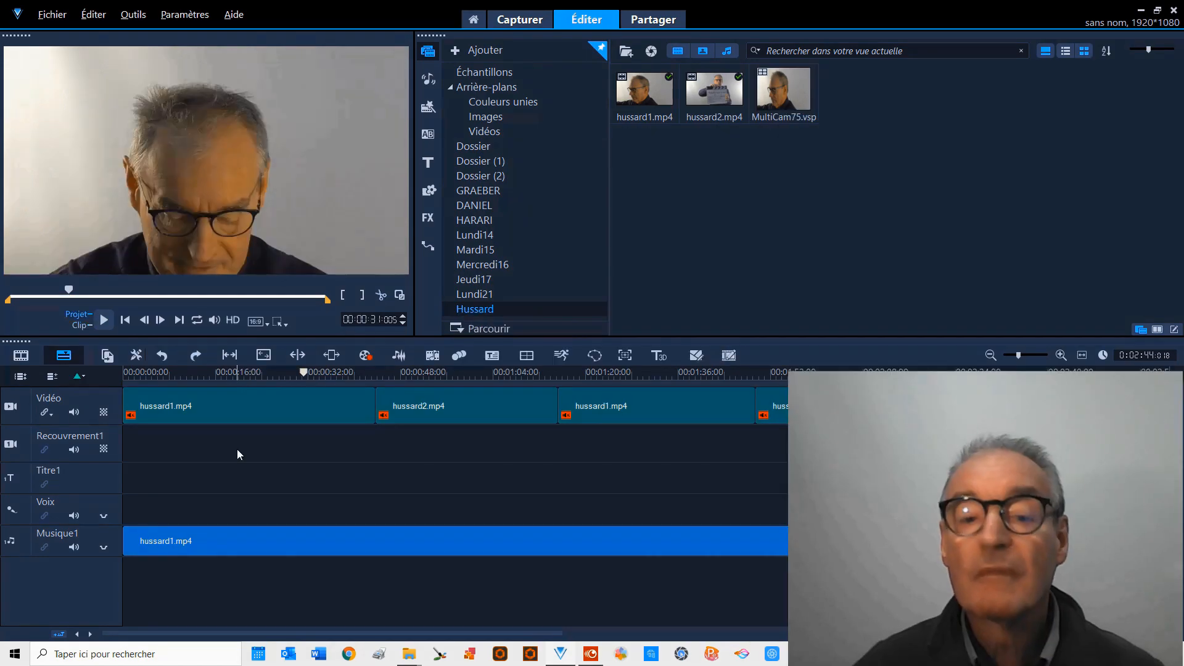
left_click(225, 406)
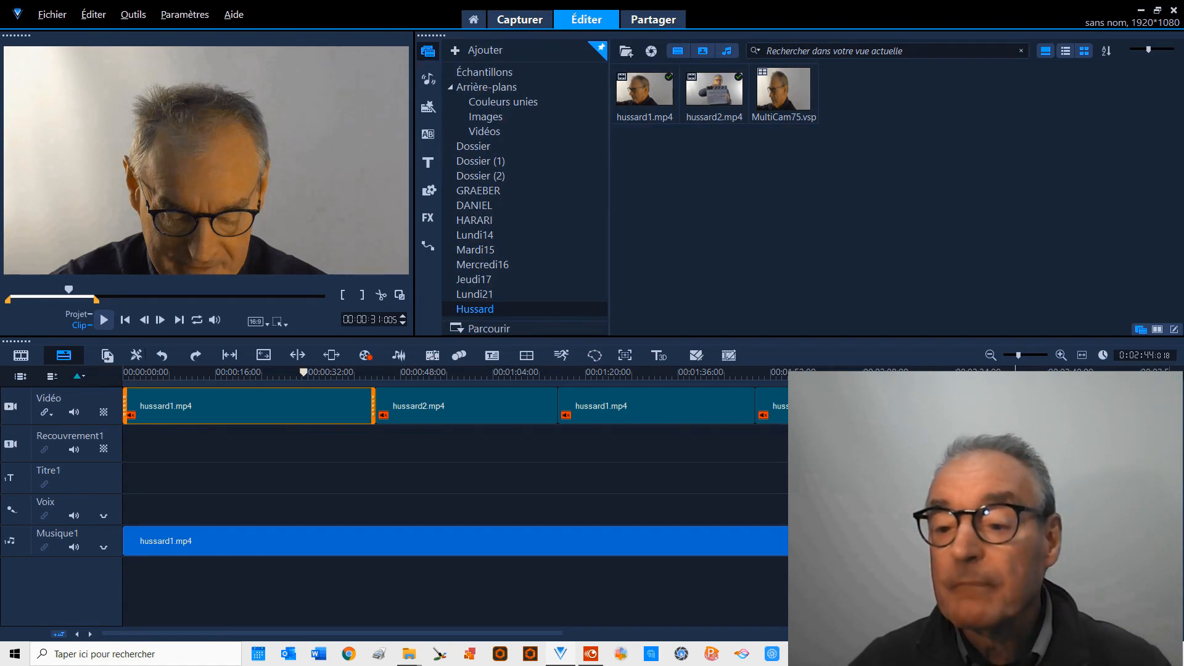
left_click(1016, 407, "shift")
key("Delete")
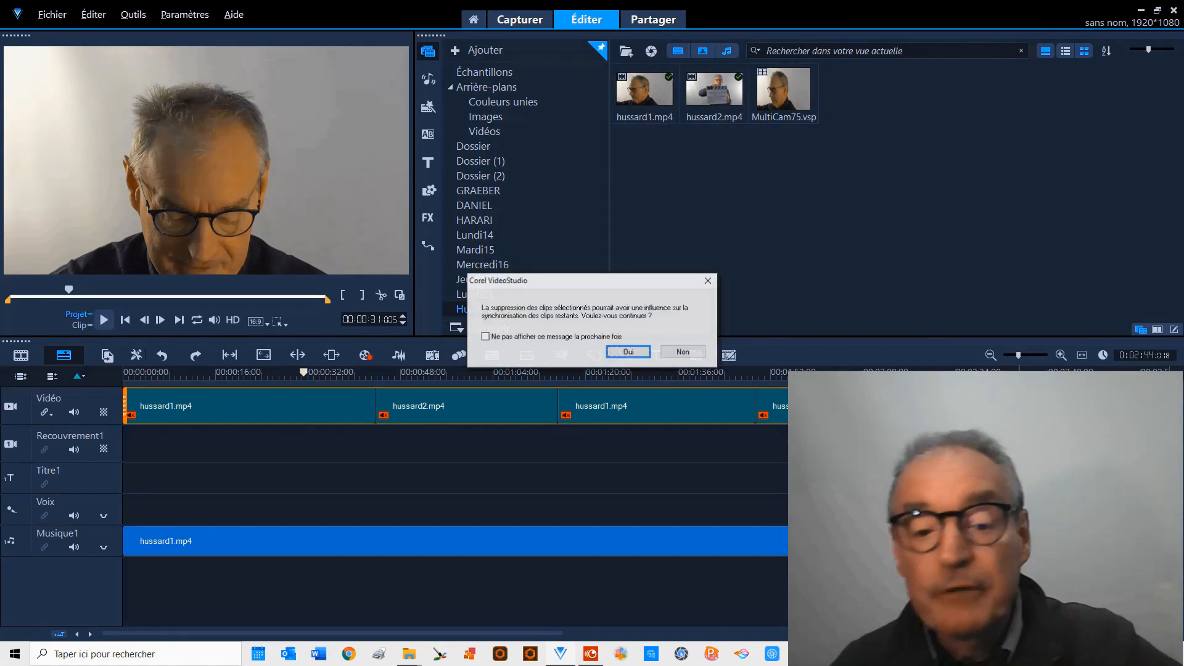
left_click(628, 351)
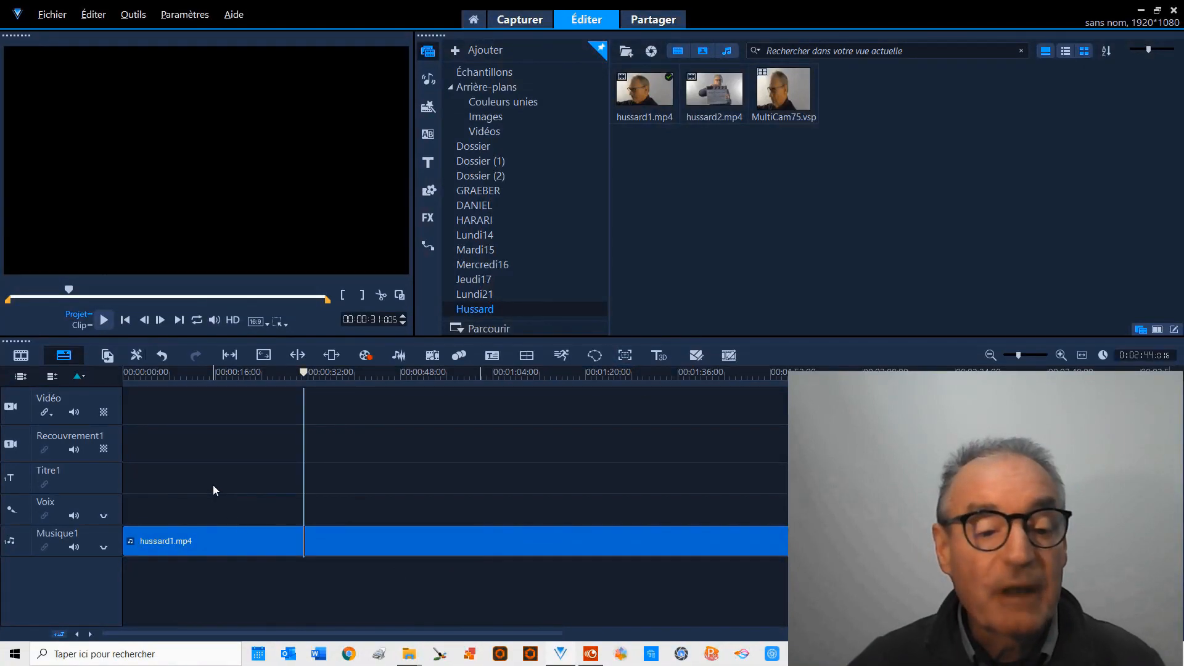
left_click(195, 541)
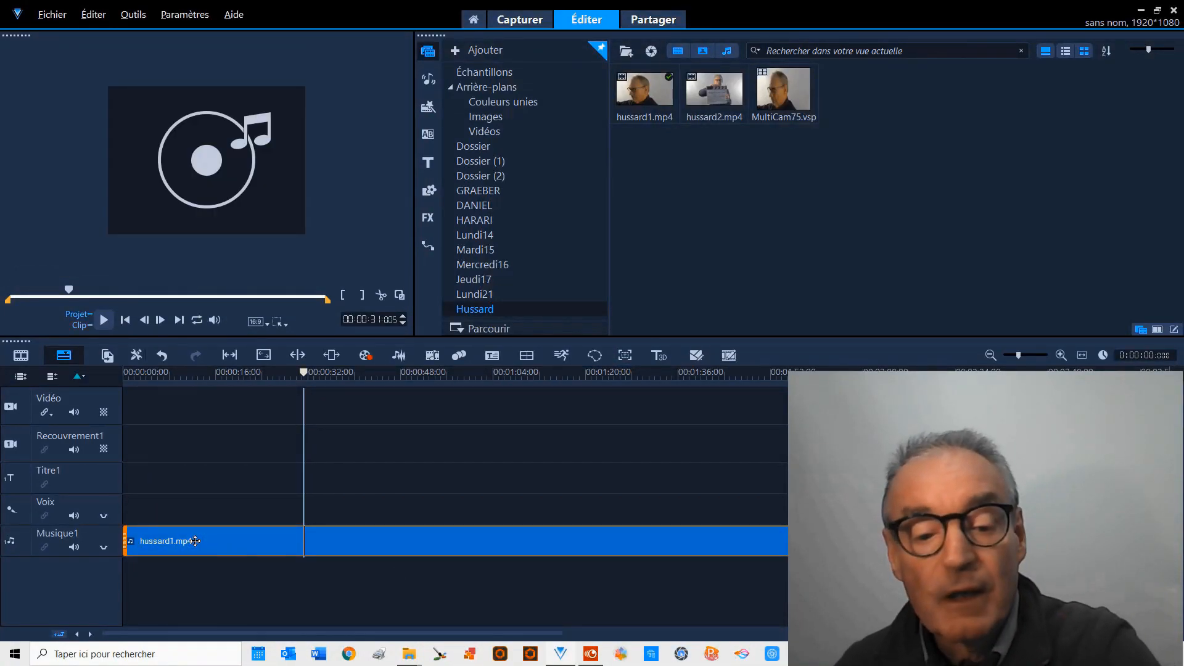
key("Delete")
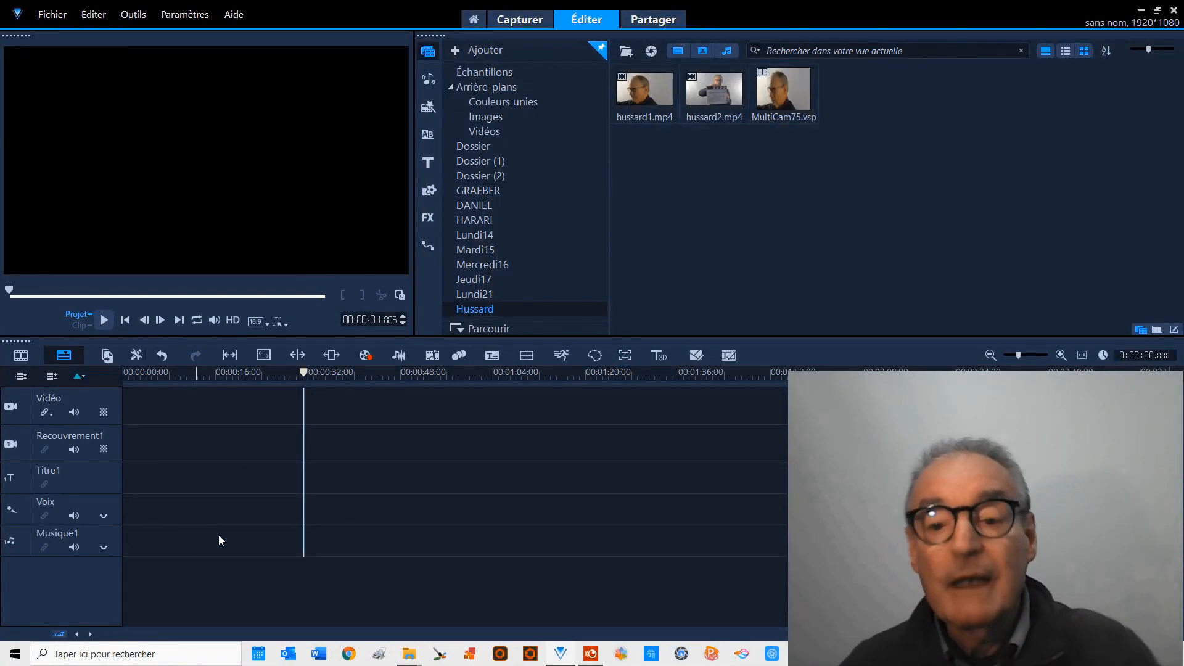
Place the MultiCam75.vsp edit at the start of the video track and play the project from the beginning.
left_click(784, 99)
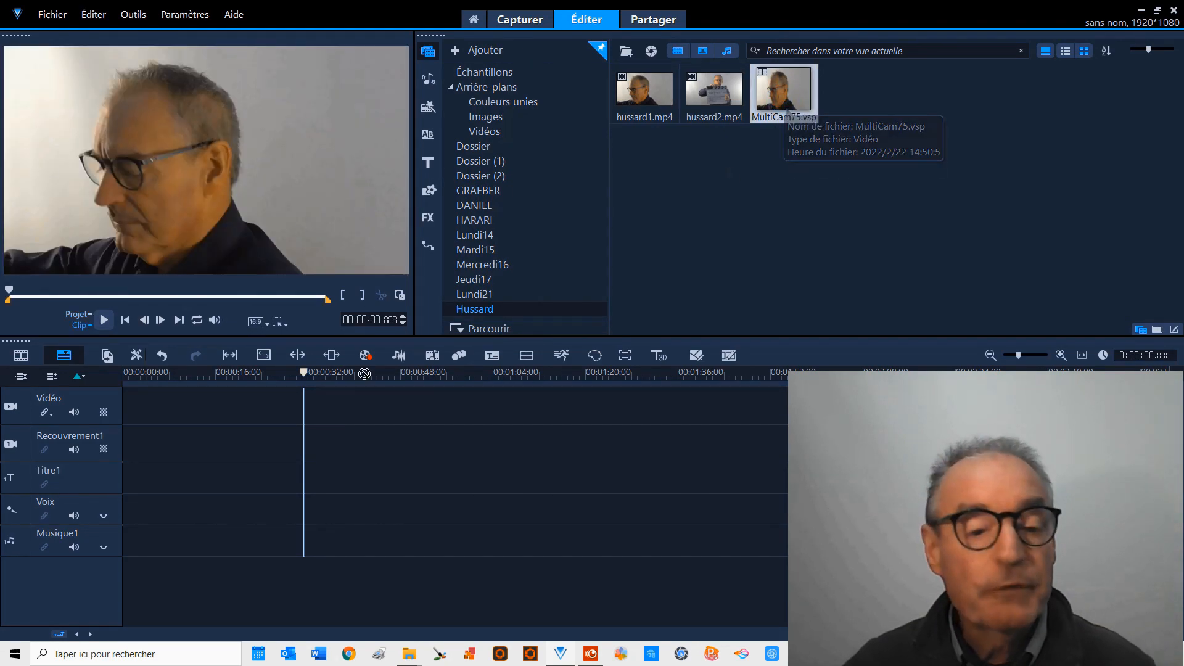
left_click_drag(783, 98, 93, 316)
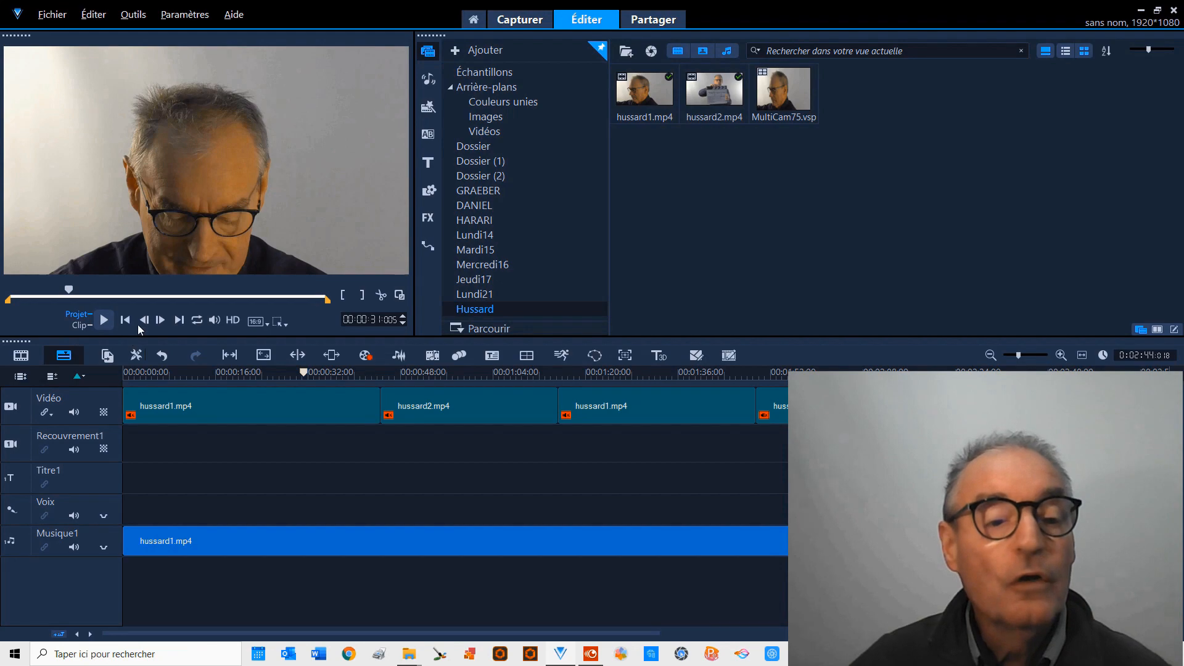
left_click(124, 319)
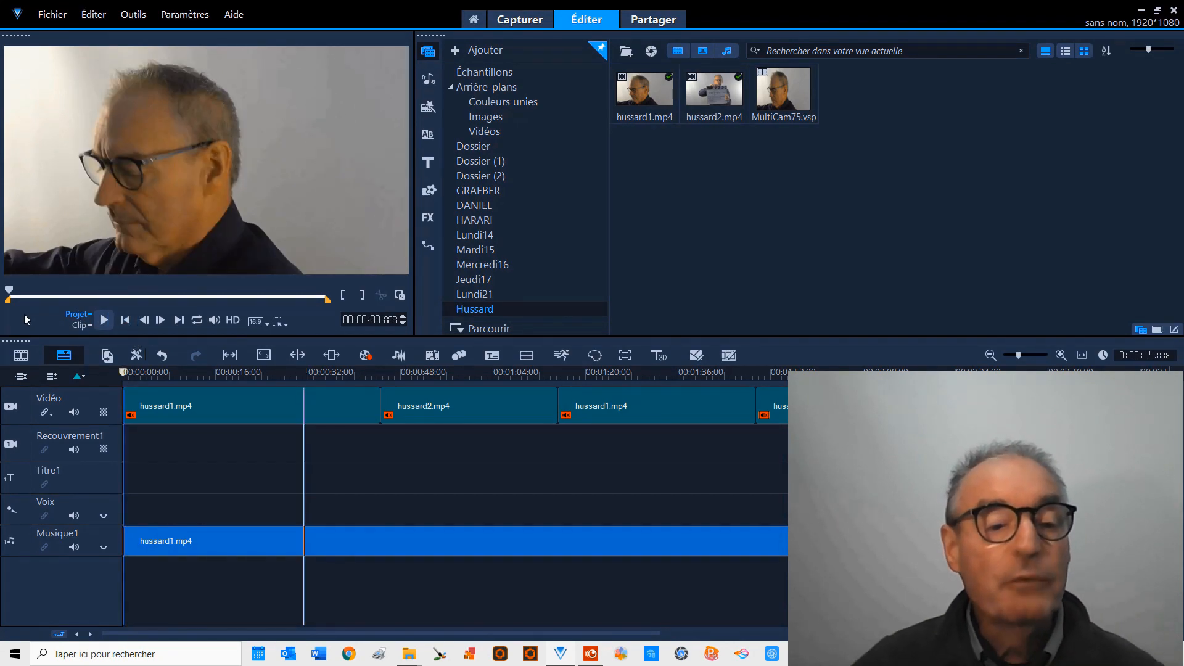
left_click(104, 320)
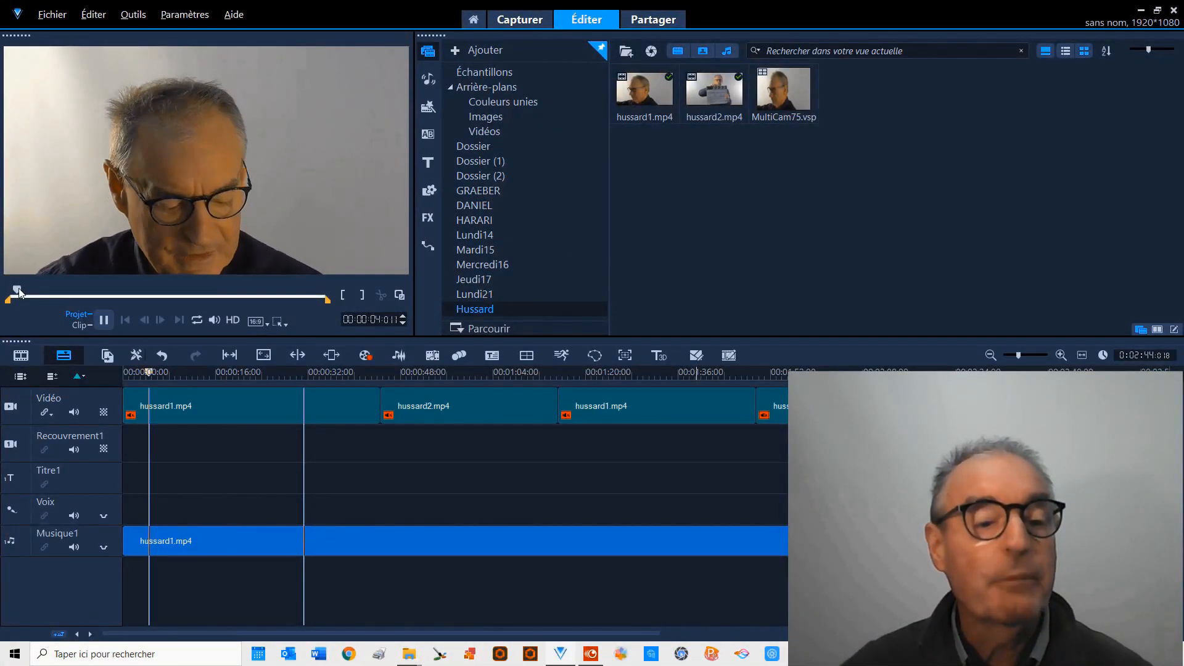
Play the end of the project to find where the speech finishes and split the video and audio clips at 00:02:37:002.
left_click_drag(18, 291, 300, 290)
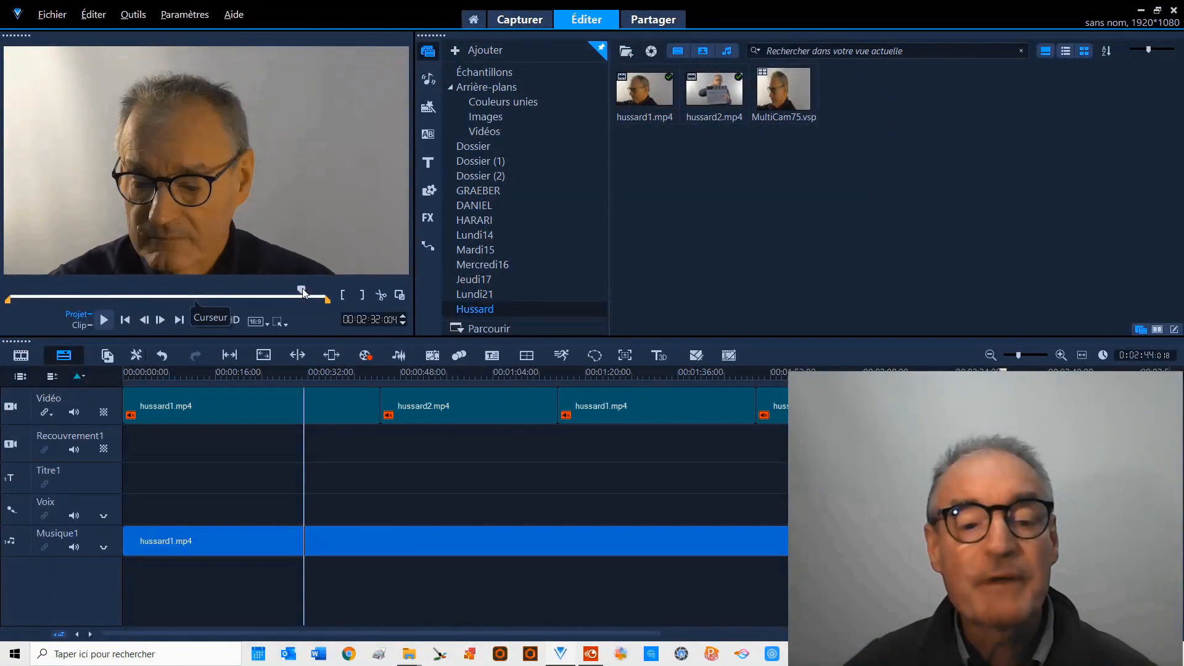
left_click(105, 321)
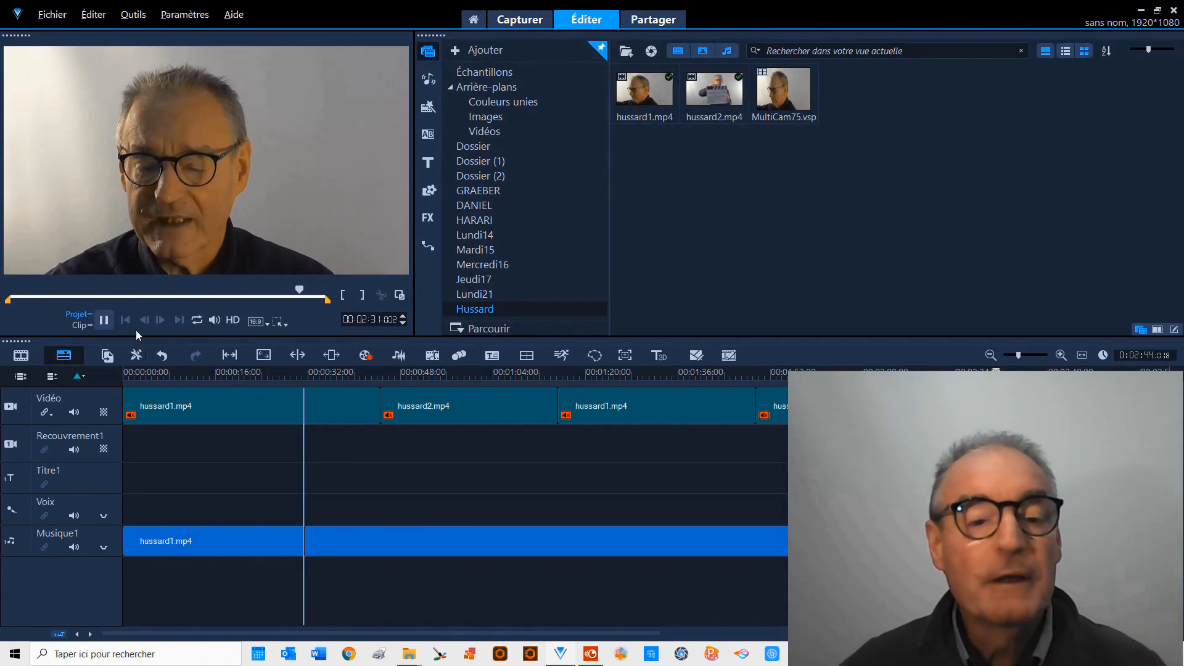
left_click(105, 321)
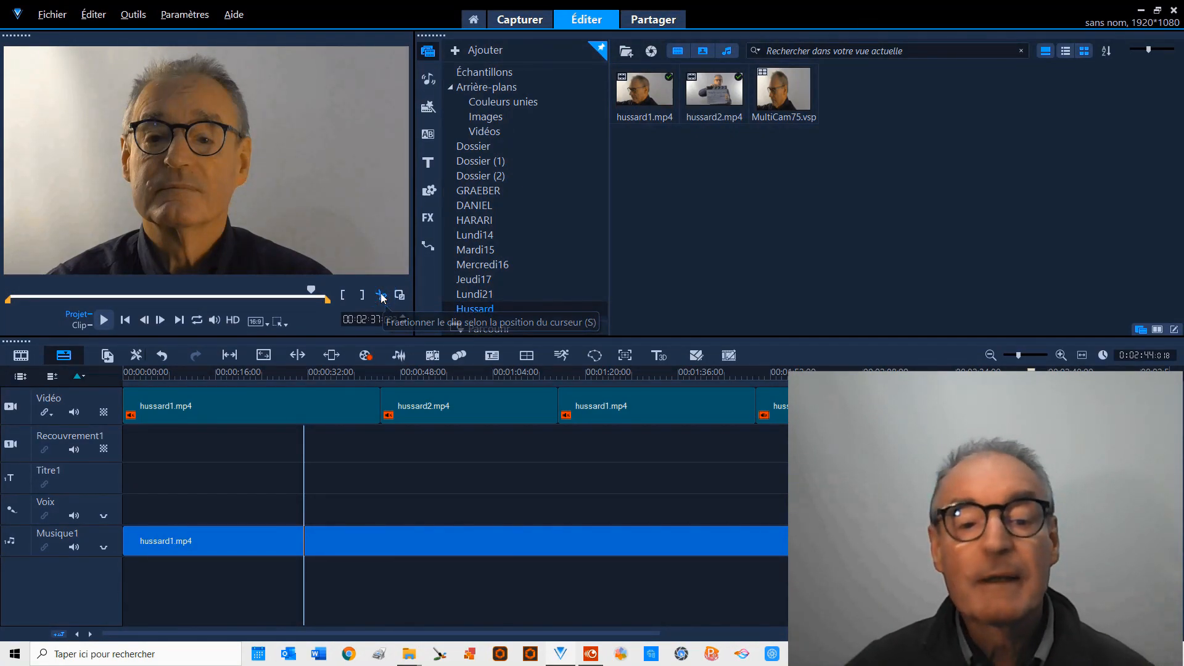
left_click(382, 296)
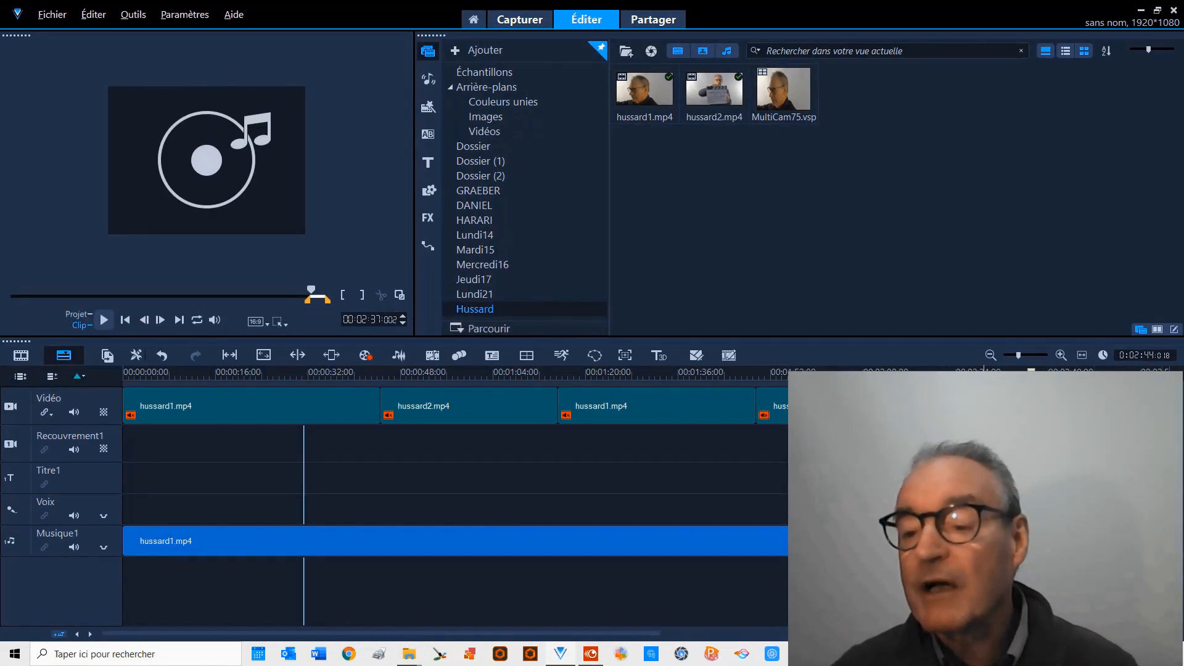
Delete the leftover video clip and the leftover Musique1 audio after the split.
left_click(1055, 406)
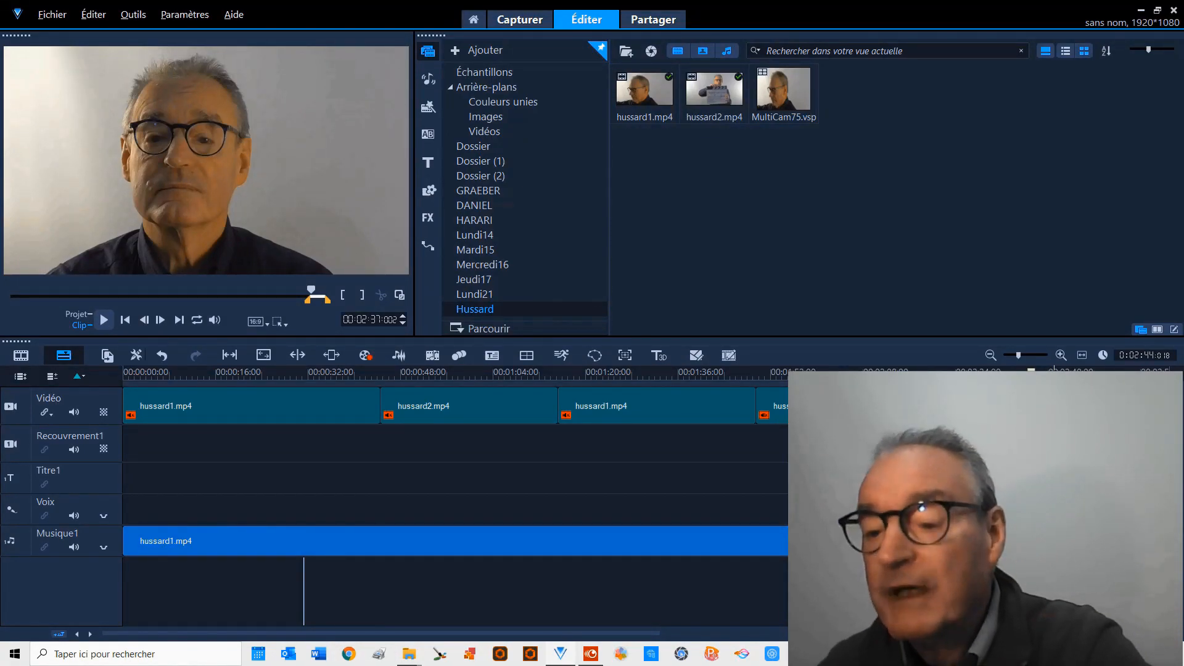
key("Delete")
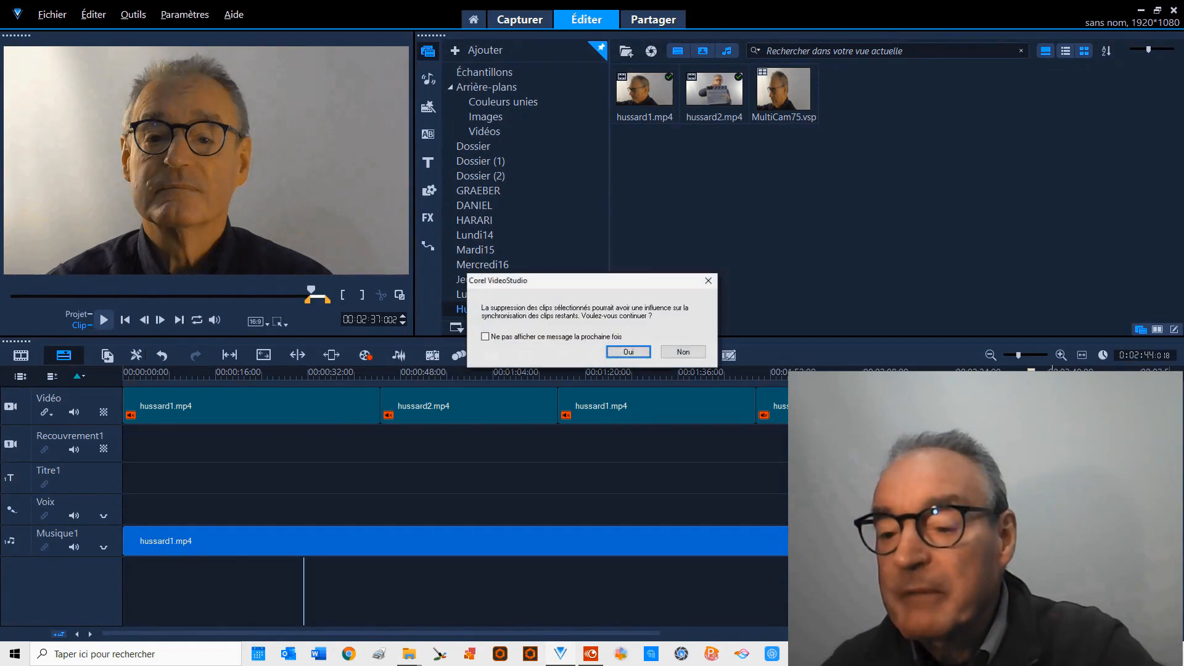
left_click(628, 351)
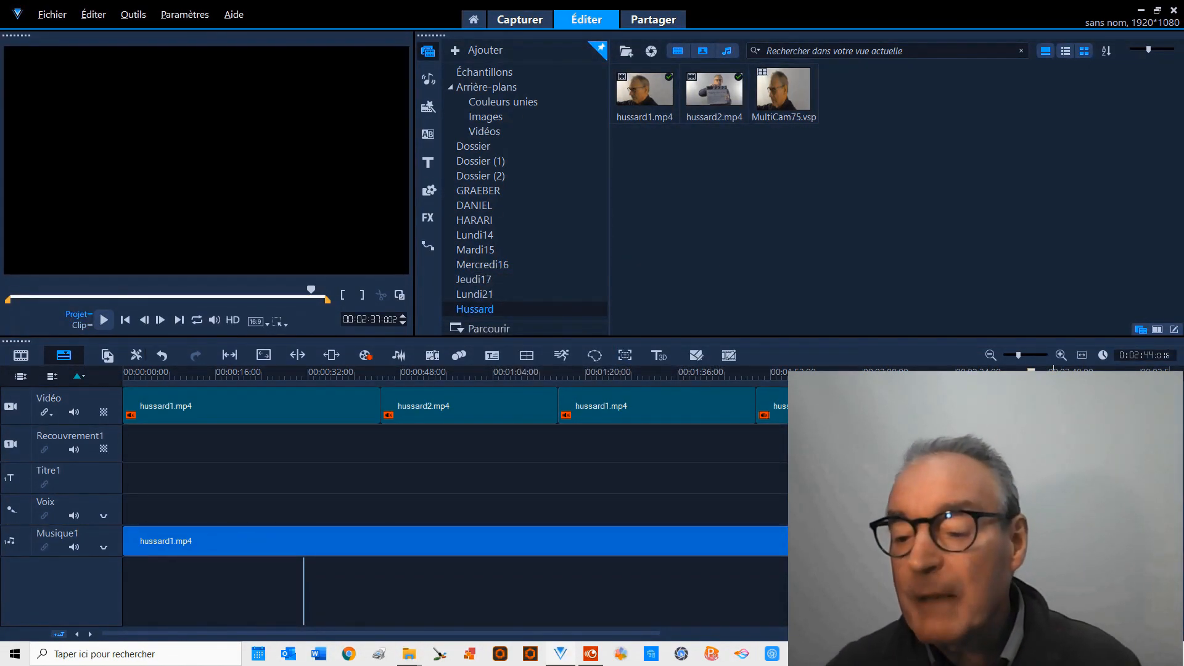
left_click(1054, 541)
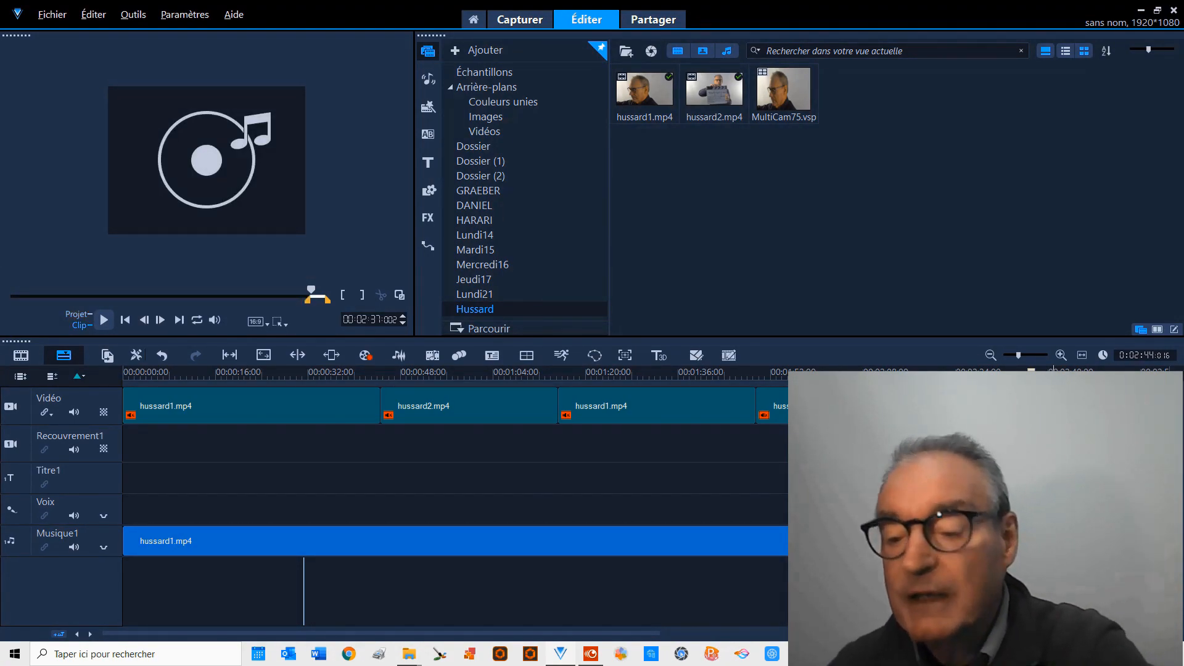
key("Delete")
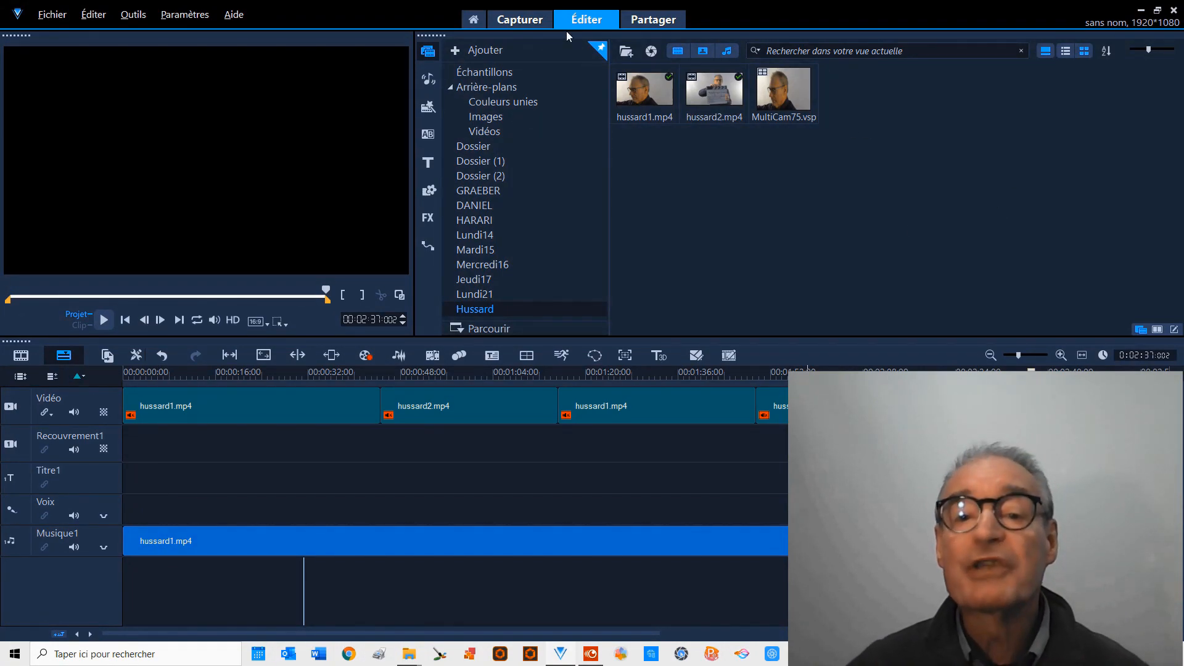
Set the MPEG-4 export's file name to hussard and its location to the FORMATION-VIDEO\Export folder.
left_click(653, 20)
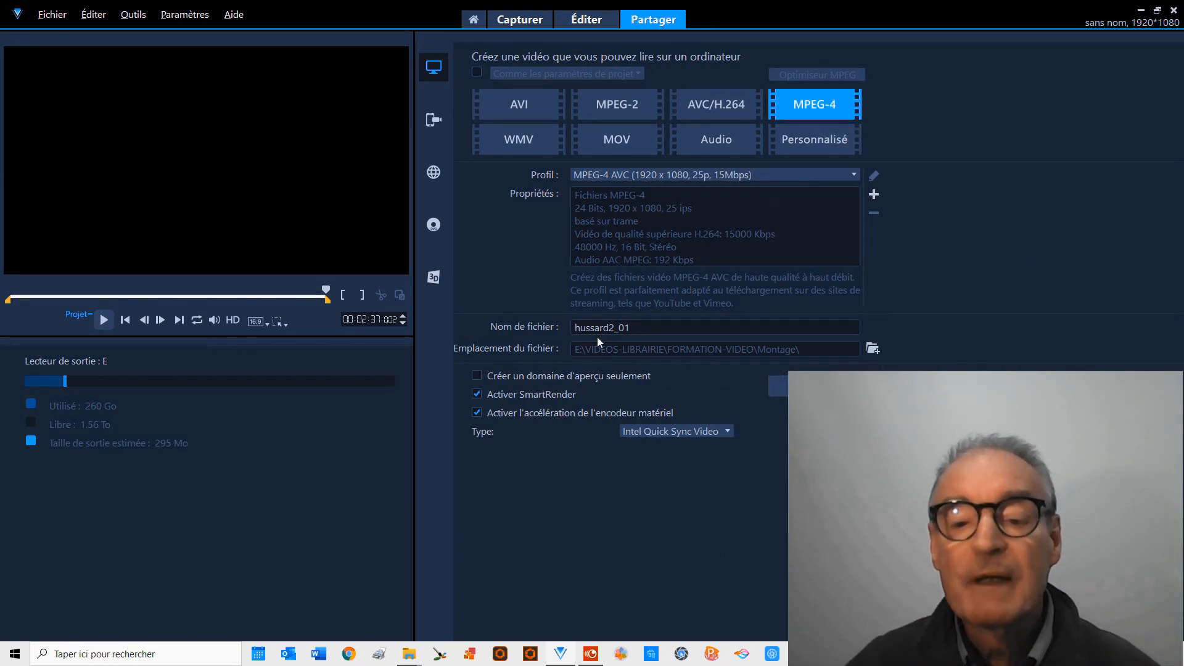
left_click_drag(610, 328, 651, 339)
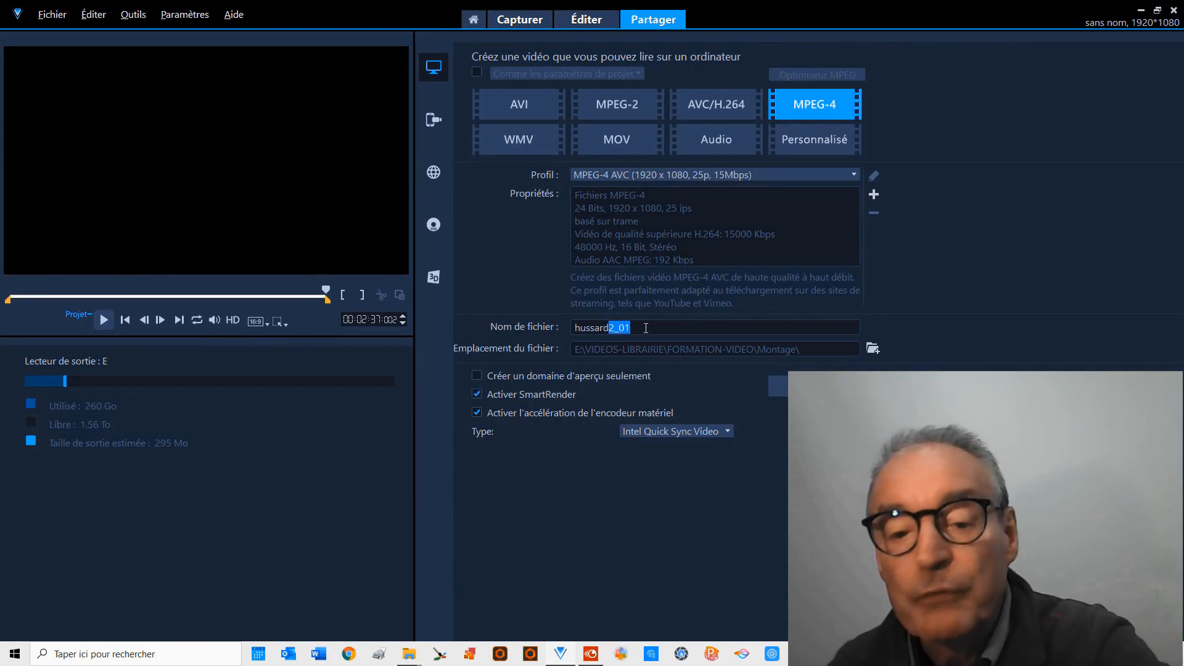
key("BackSpace")
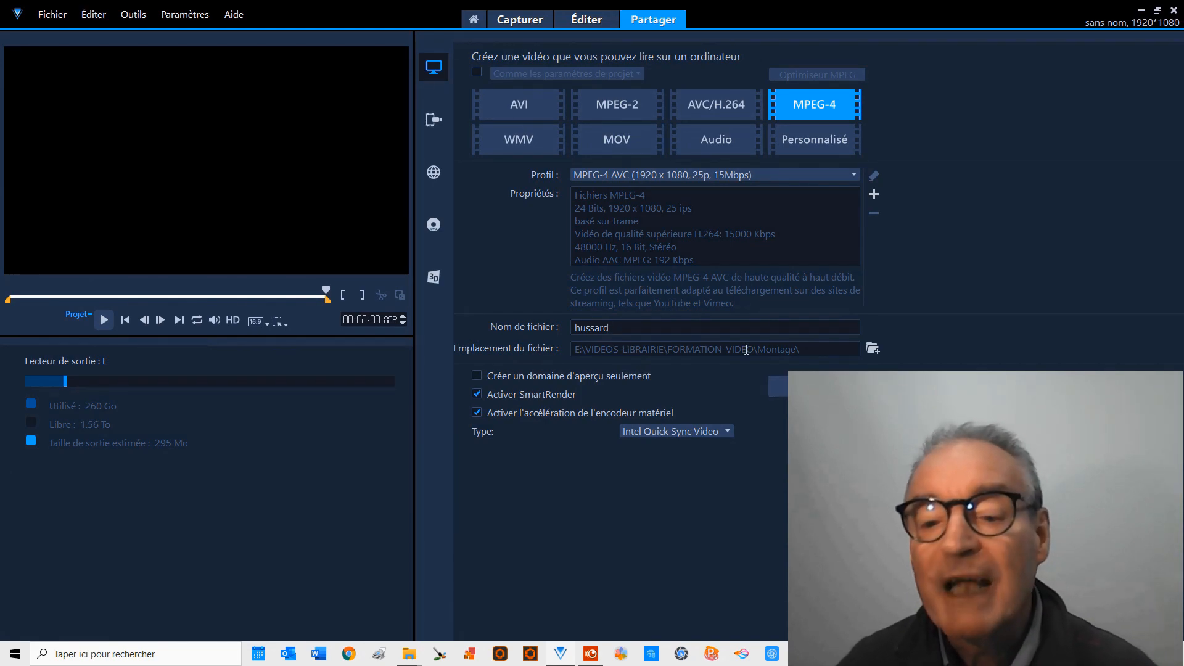
left_click(873, 349)
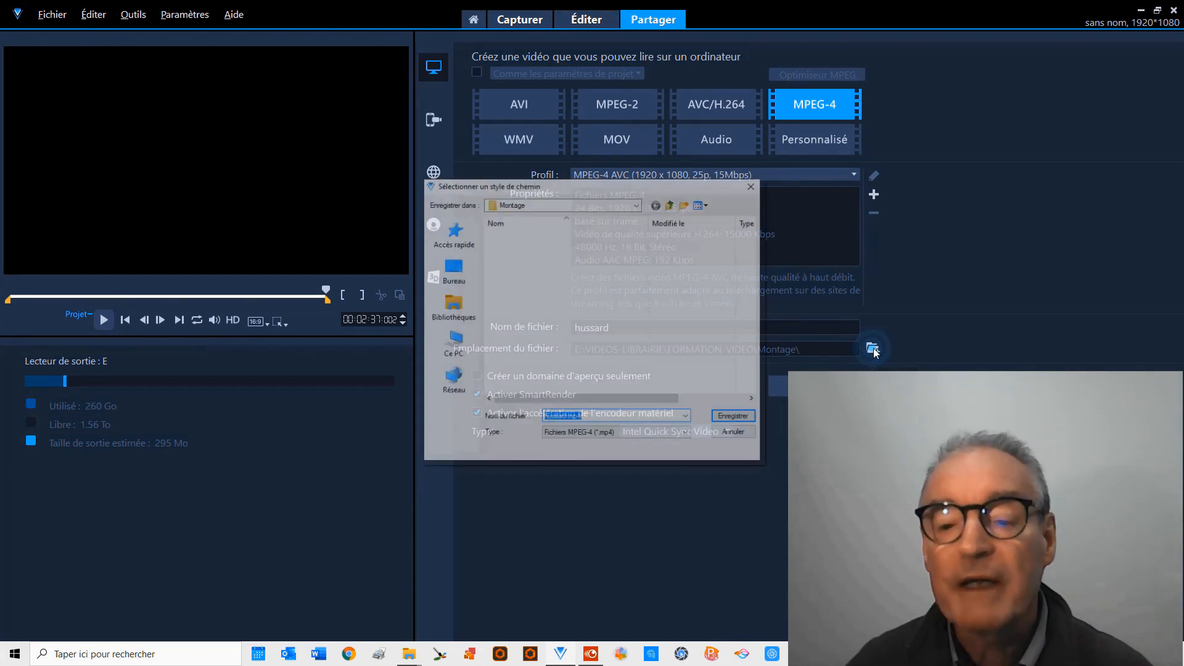
left_click(672, 204)
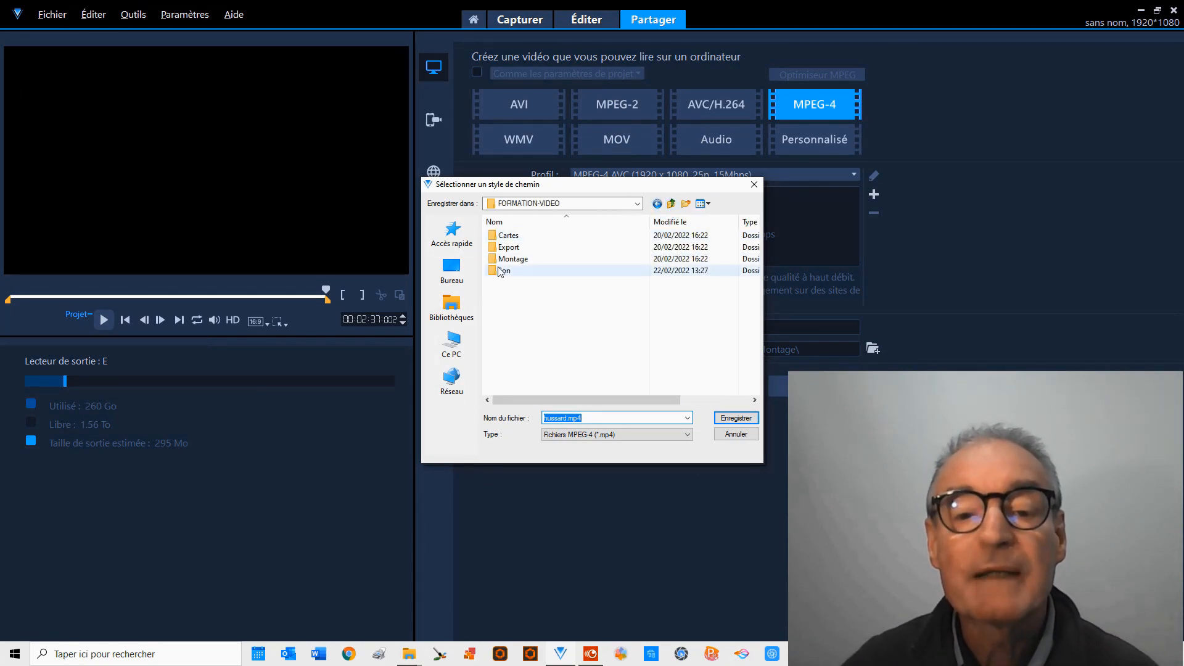
left_click(507, 247)
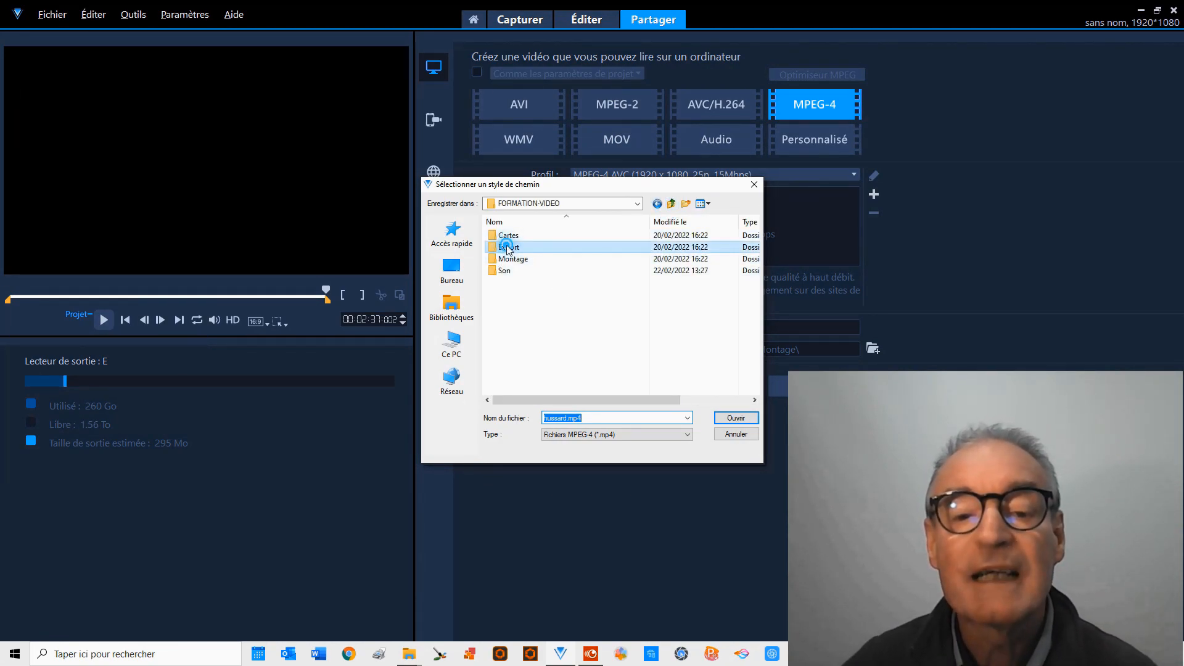
left_click(734, 419)
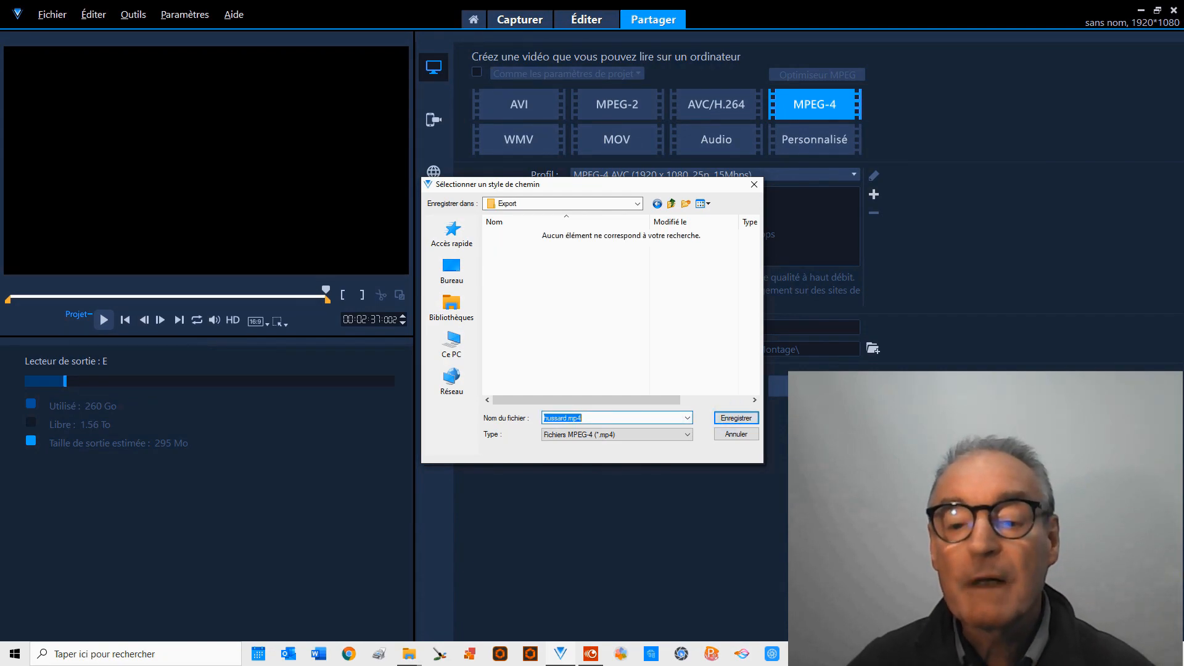
left_click(736, 418)
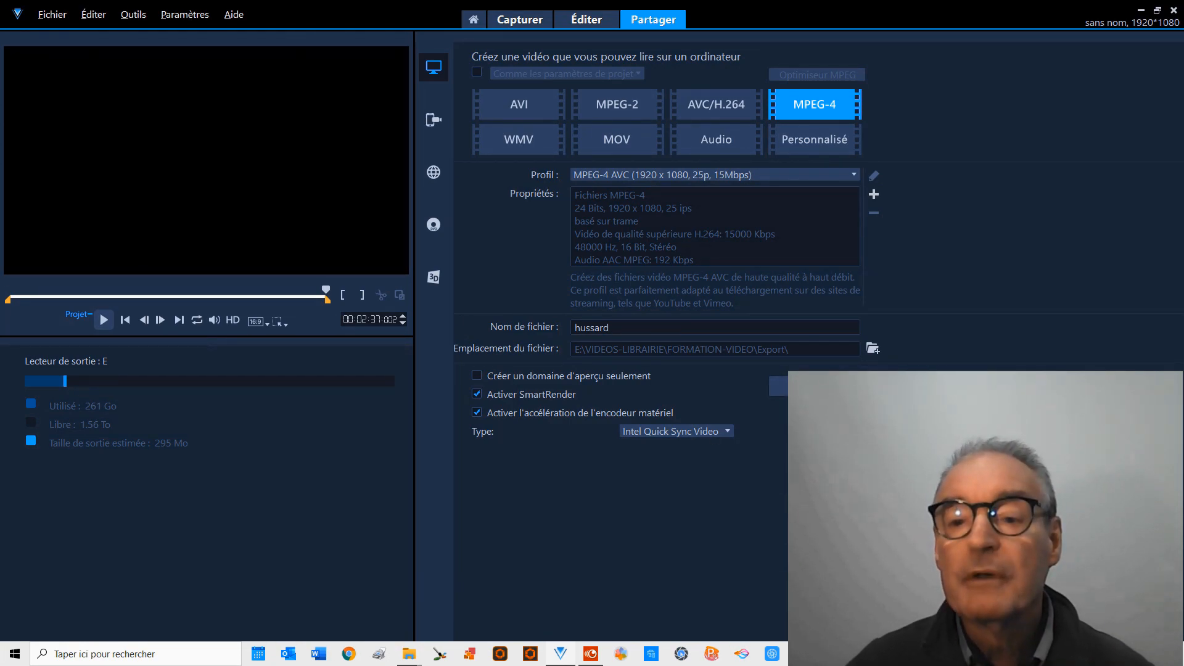
Render the edited project to the hussard MPEG-4 file and close the completion message.
left_click(779, 387)
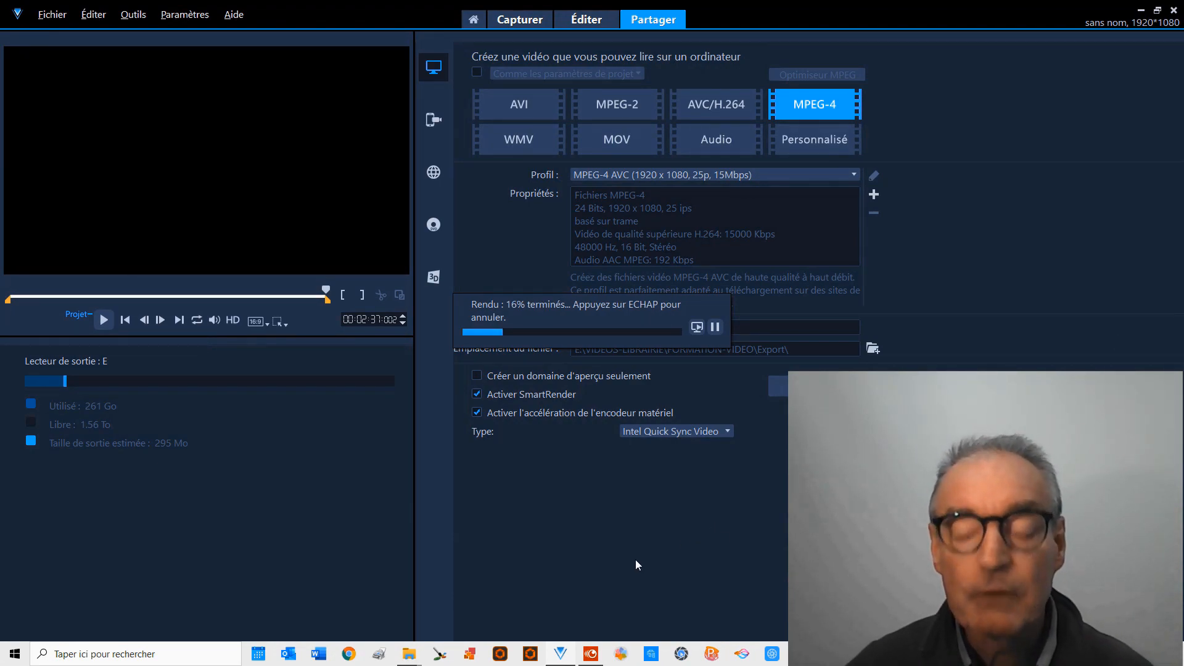
mouse_move(603, 646)
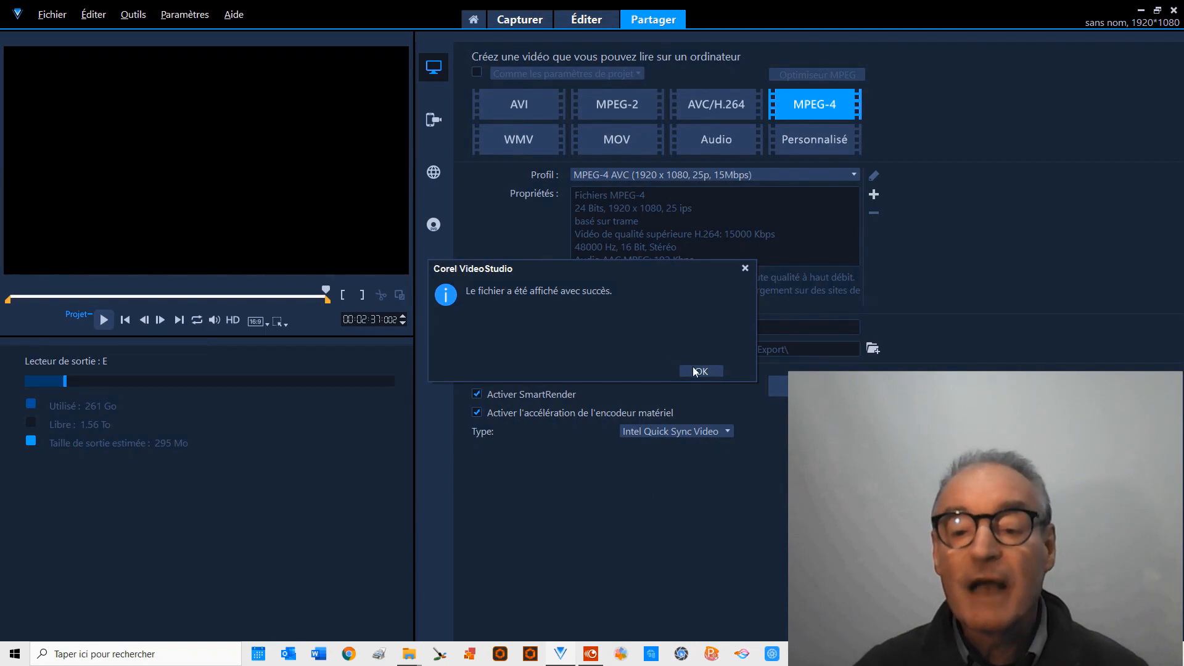
left_click(698, 371)
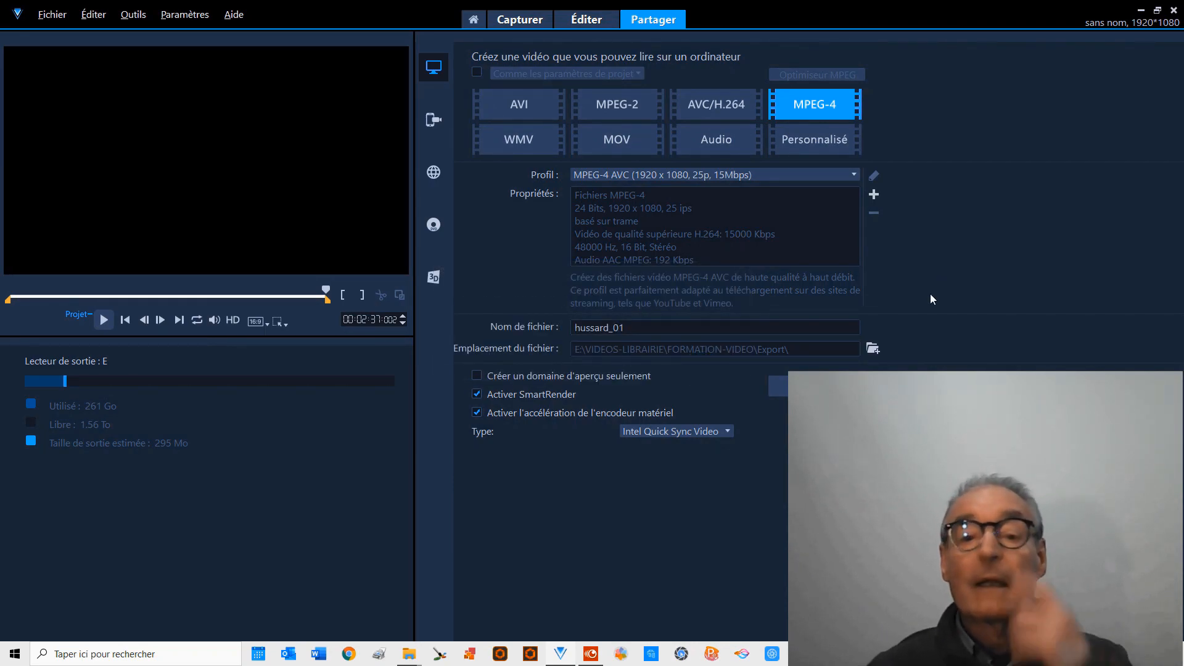
Return to editing and delete all the hussard1.mp4 and hussard2.mp4 clips from the video track.
left_click(587, 20)
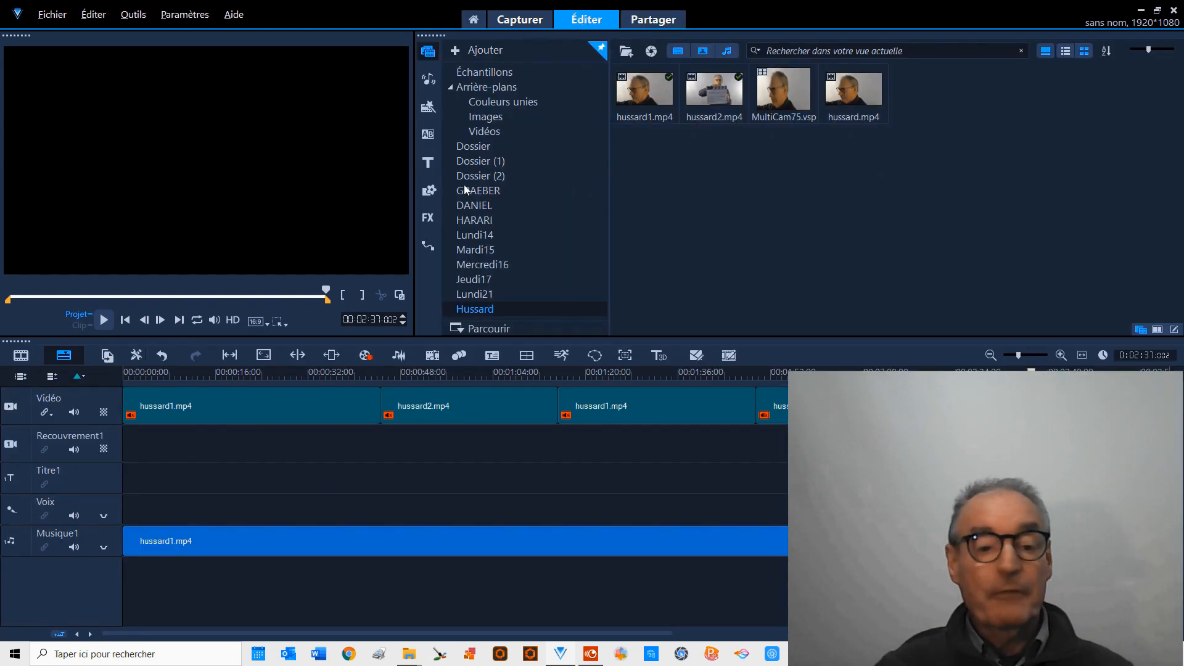
left_click(234, 408)
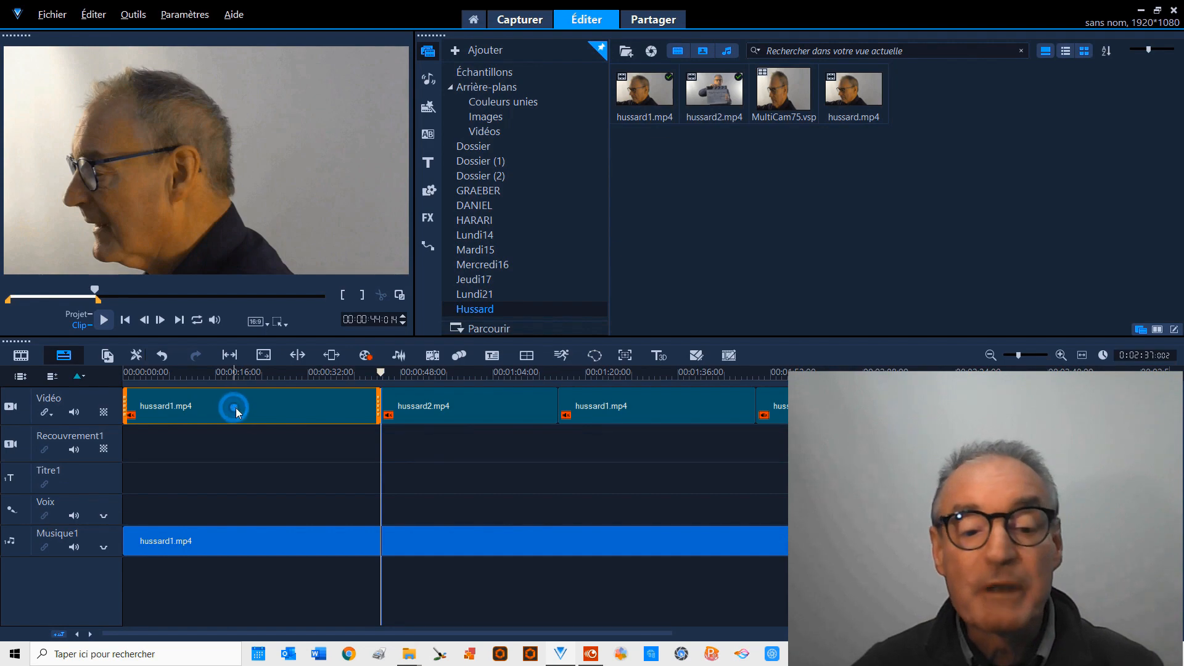
left_click(956, 482)
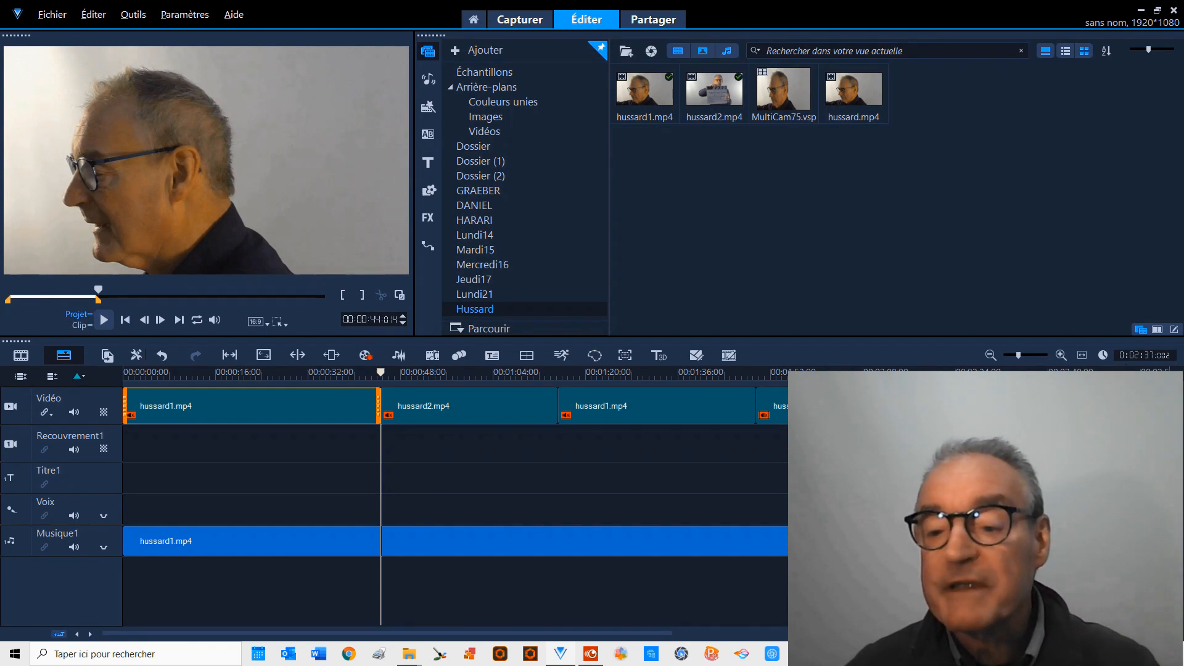
left_click(955, 406, "shift")
key("Delete")
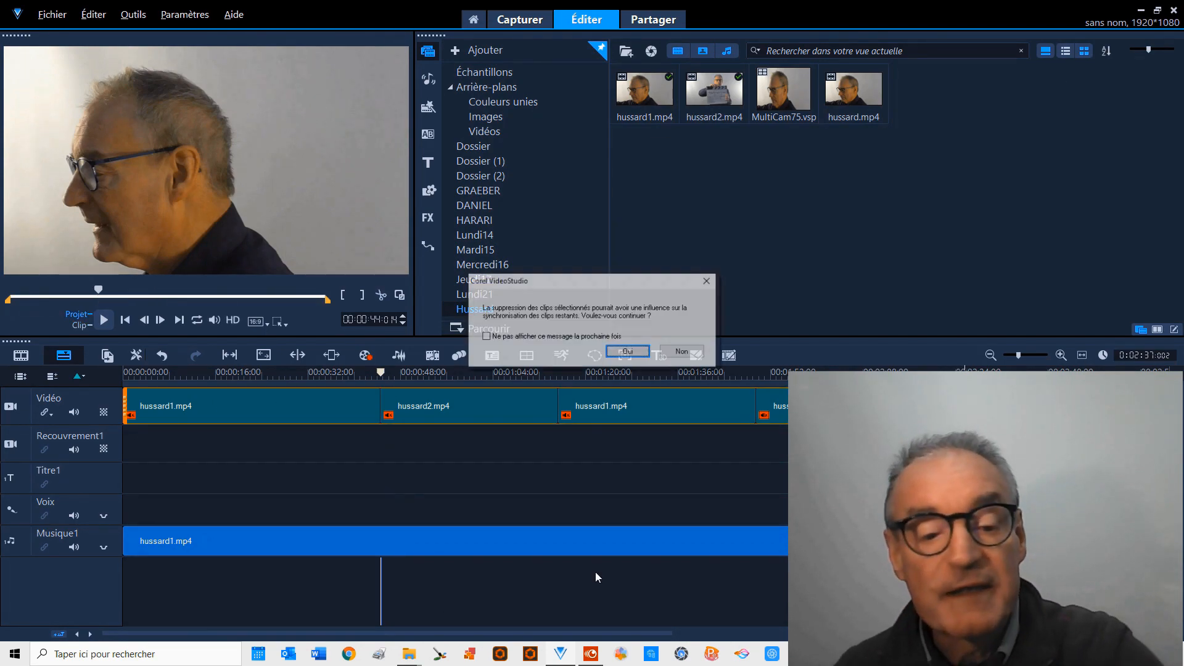
left_click(625, 353)
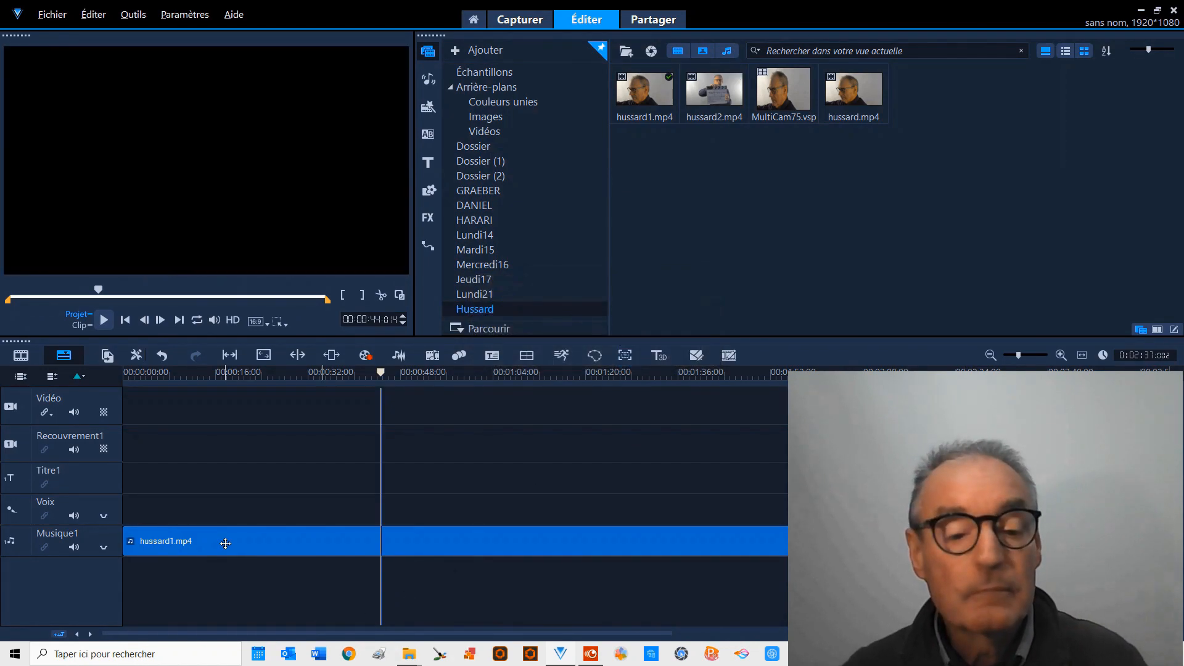
Delete the hussard1.mp4 audio from the Musique1 track and place the exported hussard.mp4 at the start of the video track.
left_click(241, 539)
key("Delete")
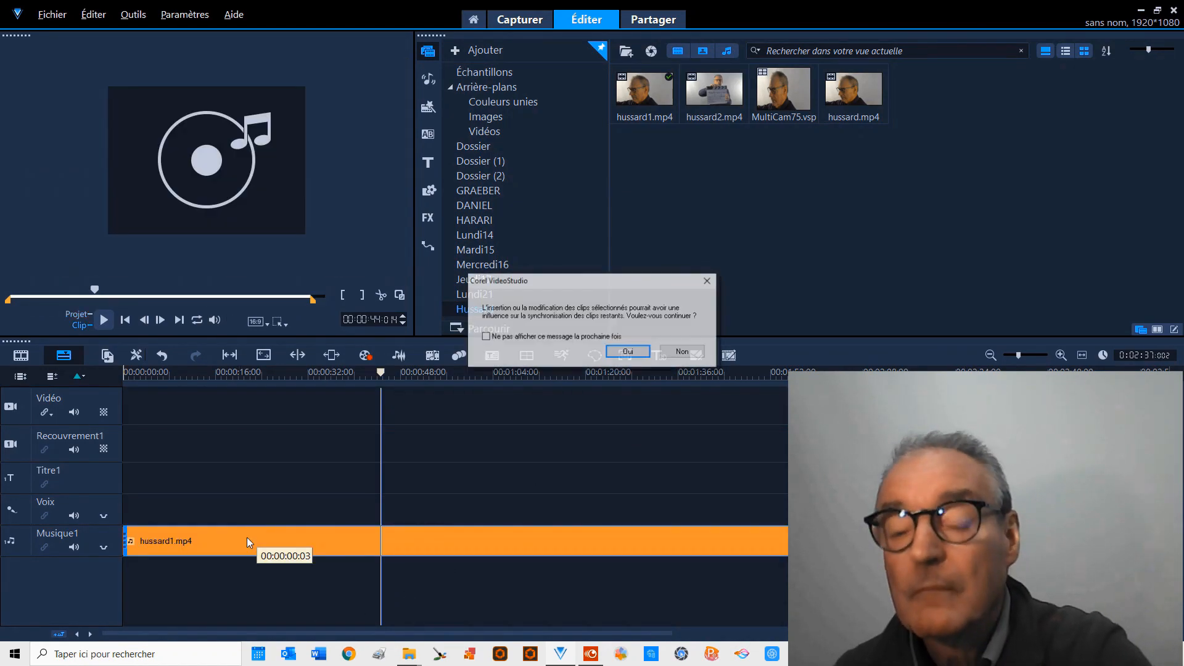
left_click(628, 351)
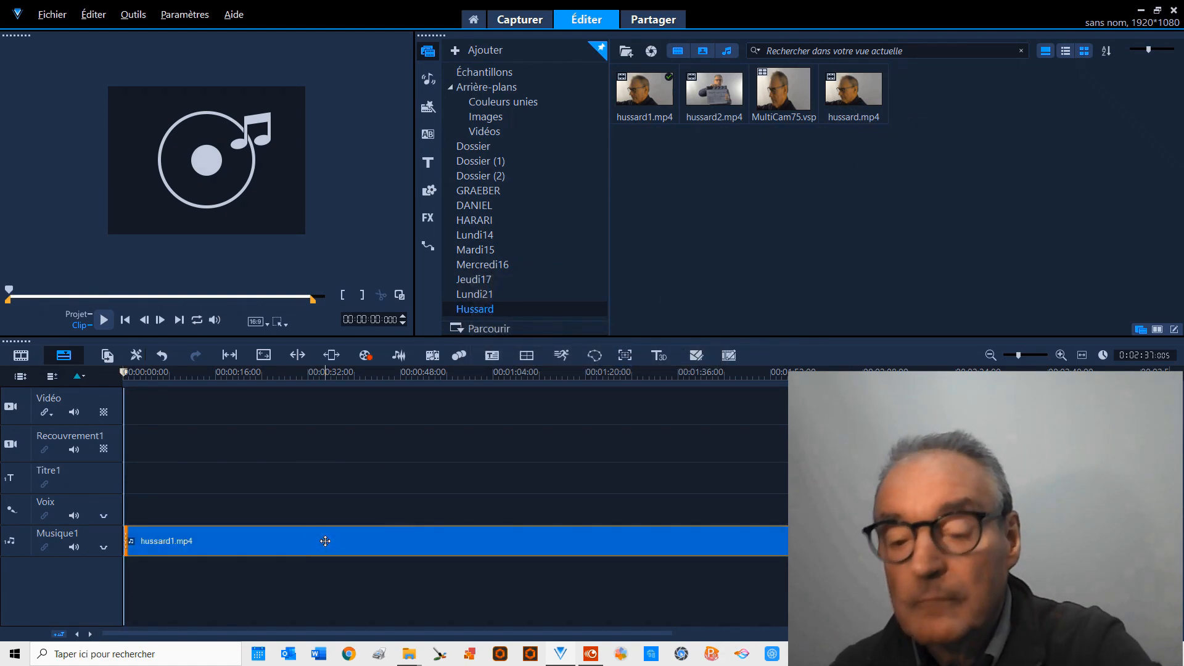
key("Delete")
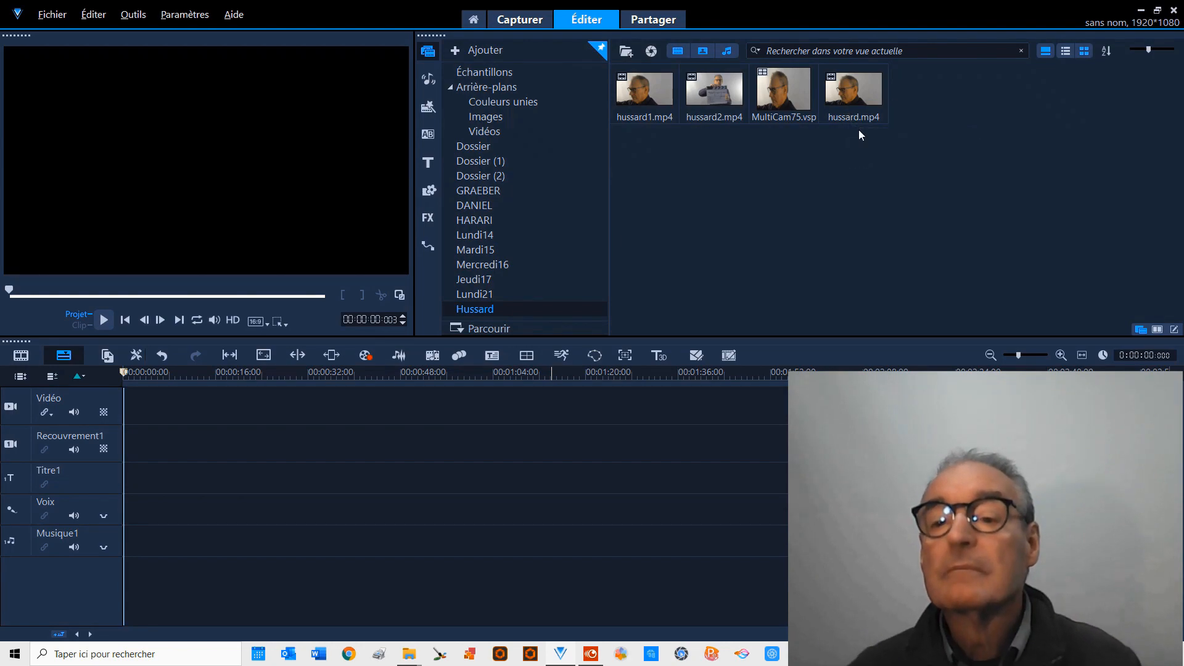
left_click_drag(847, 88, 145, 419)
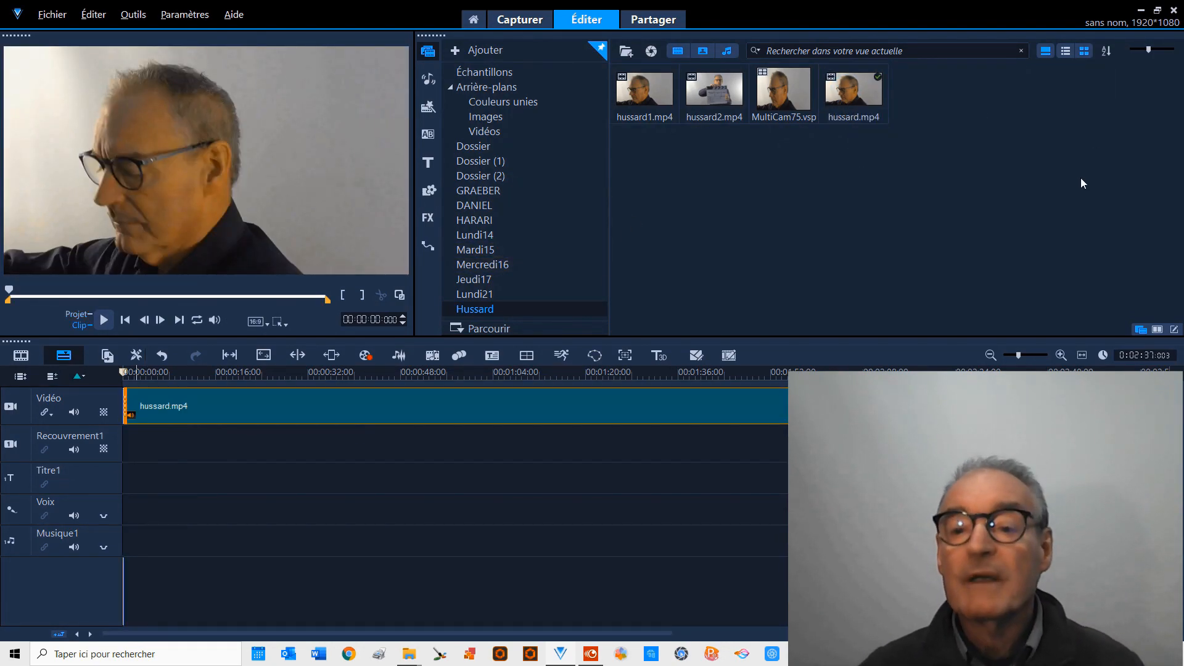
Export the project in WMV format with the WMV (1920 x 1080, 25p) profile and the file name hussard.
left_click(652, 21)
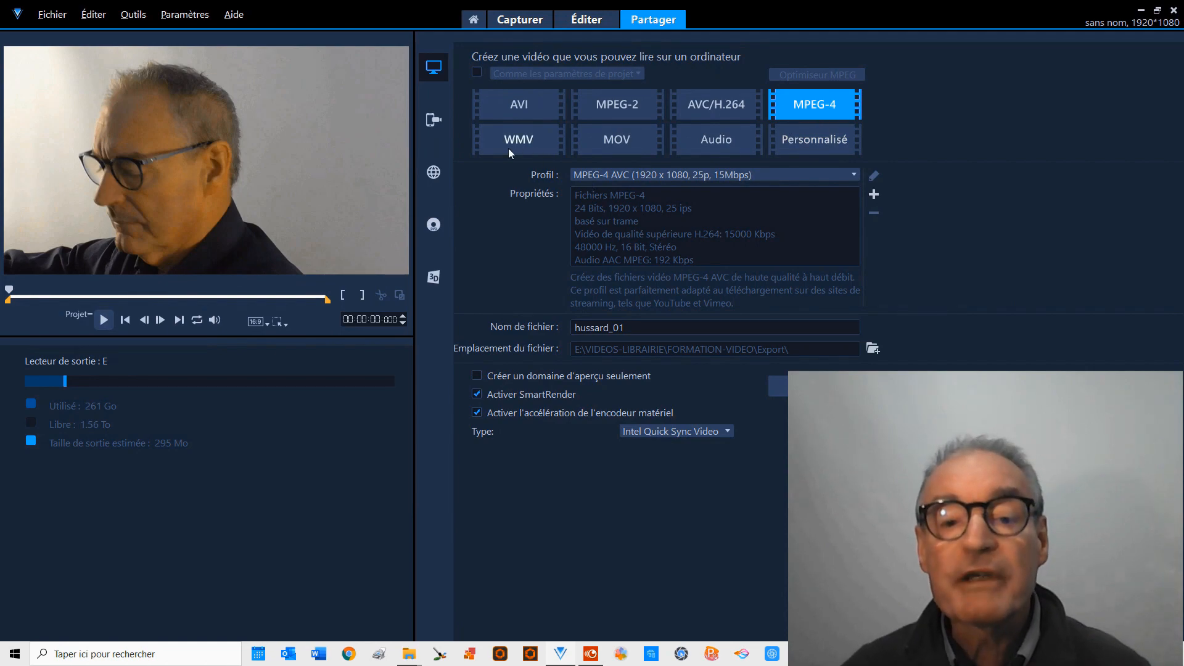
left_click(506, 140)
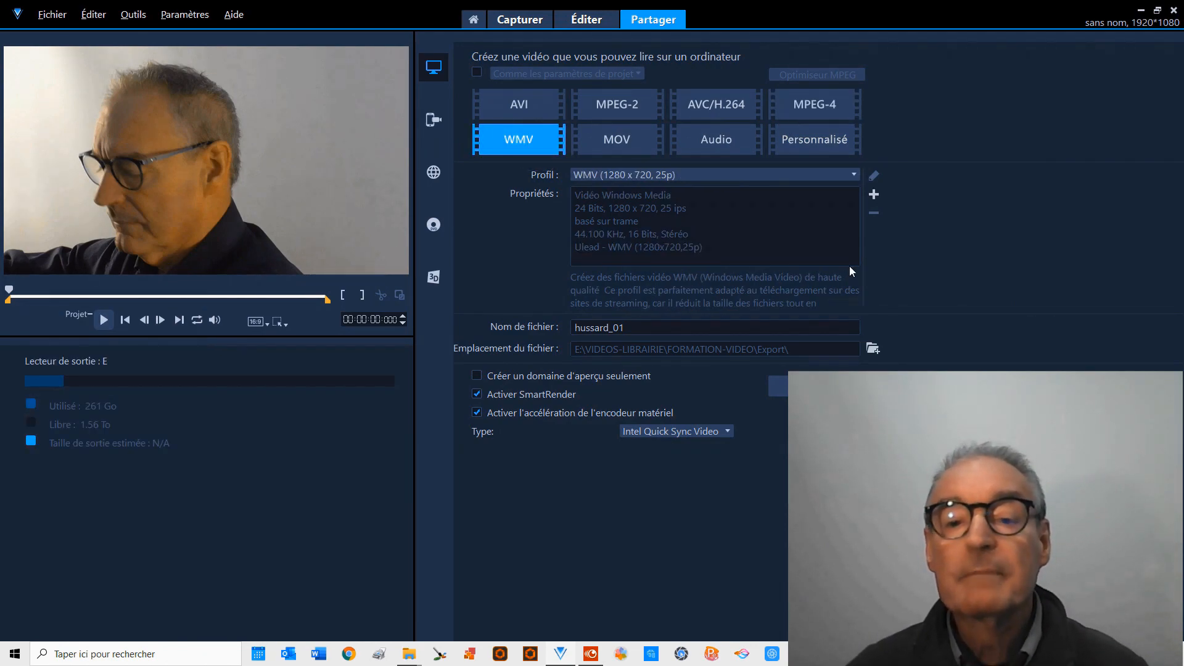
left_click(855, 175)
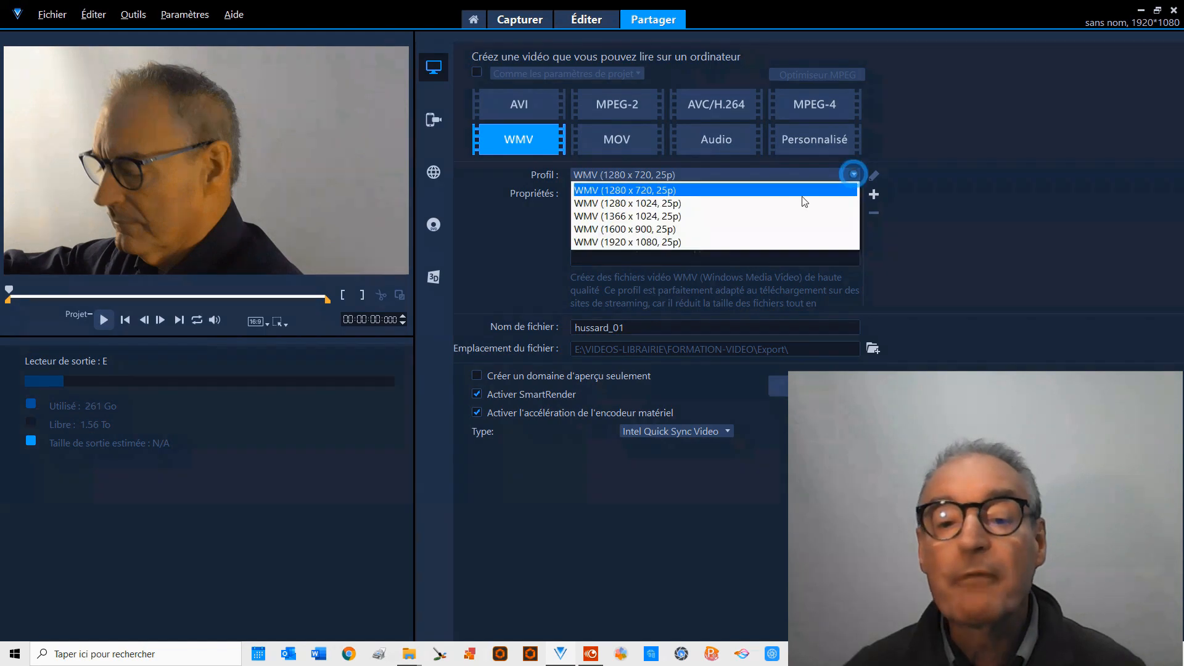
left_click(617, 243)
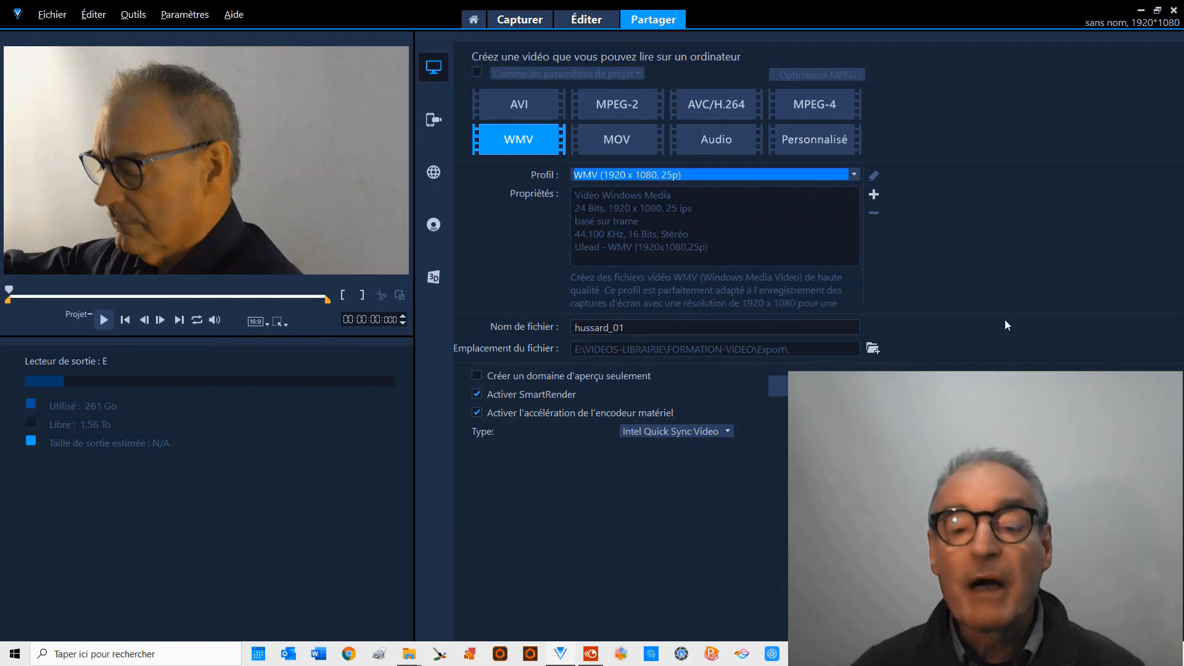
left_click_drag(609, 328, 626, 328)
key("BackSpace")
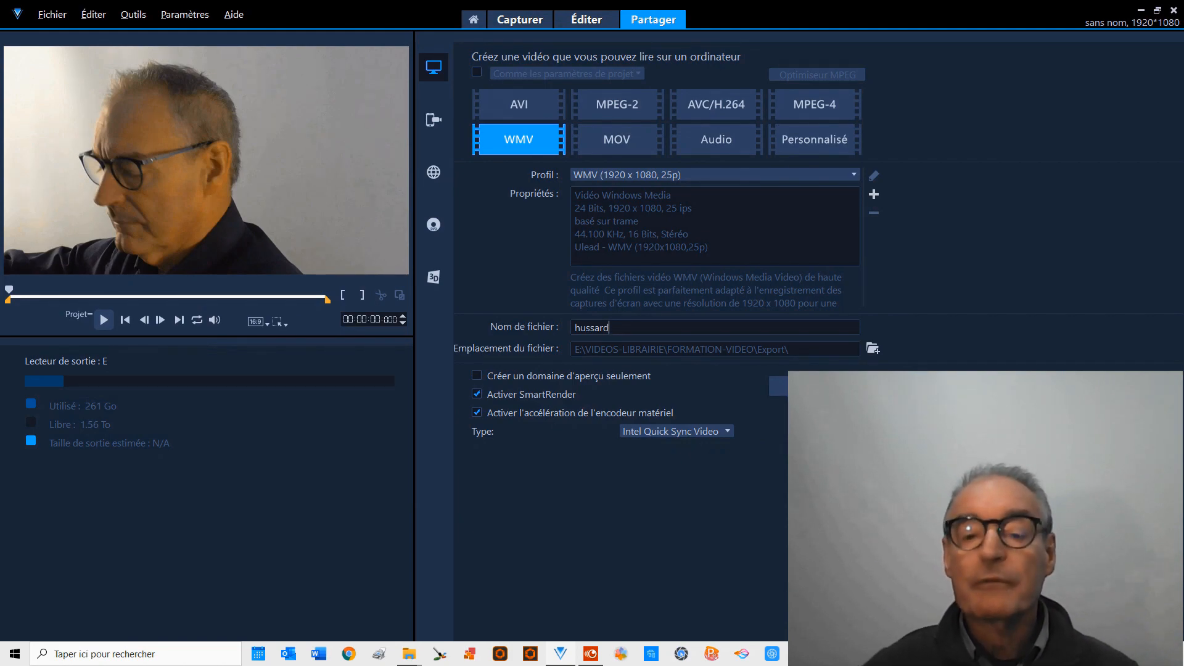
left_click(802, 387)
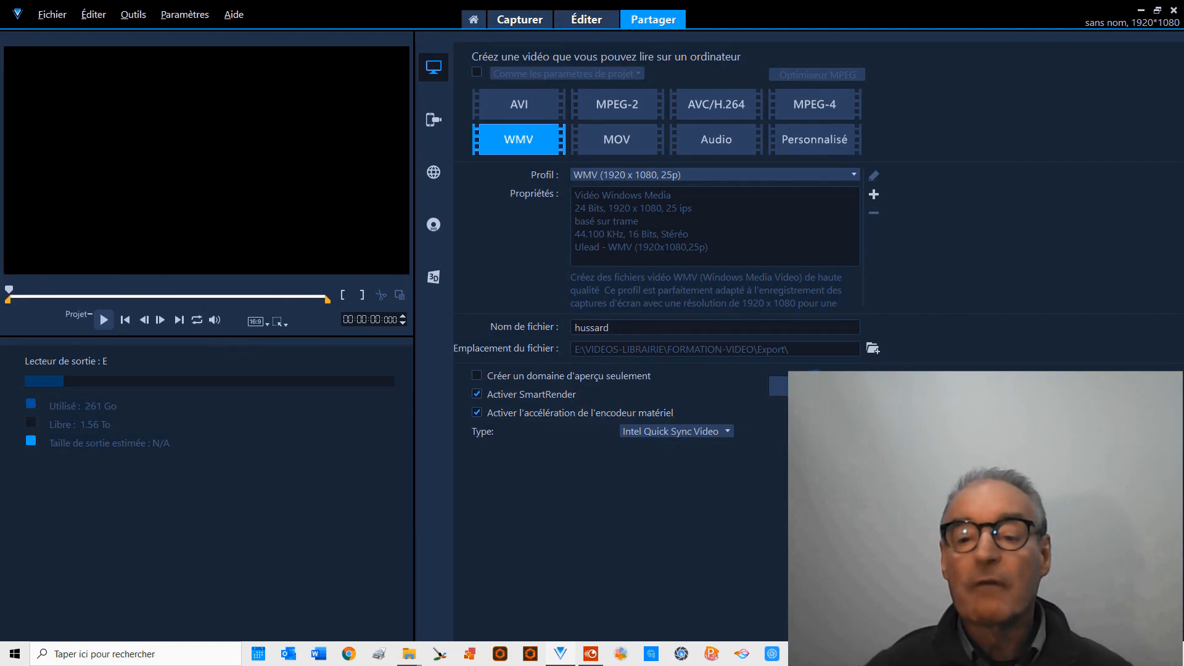